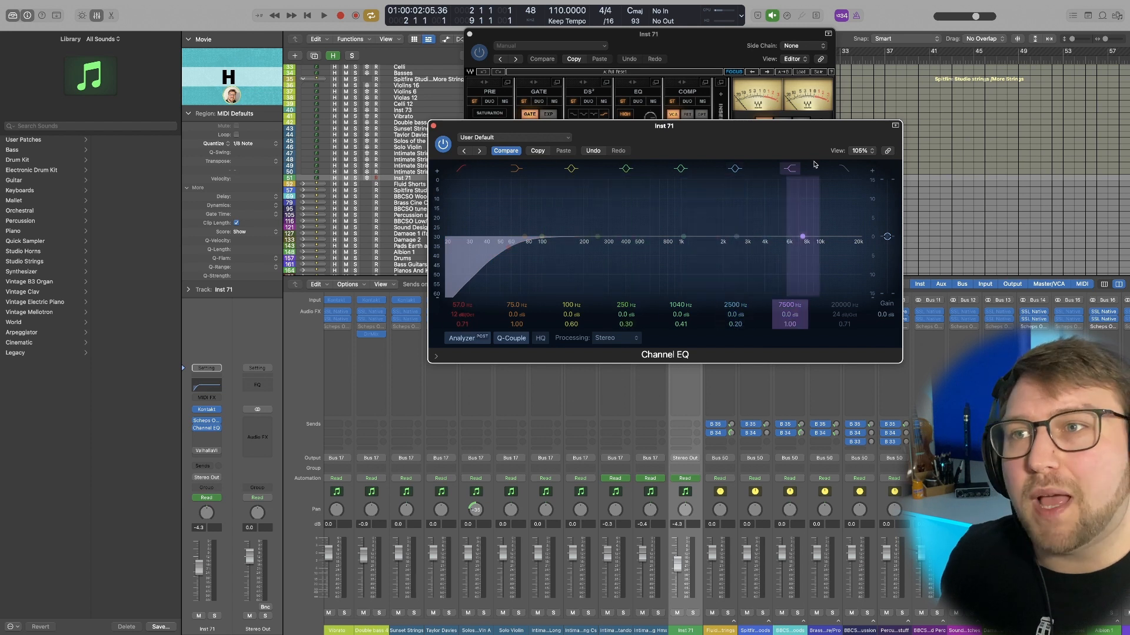
Turn on and shape the high-cut band, and adjust the 2500 Hz bell to +0.2 dB at 2600 Hz.
left_click(844, 170)
mouse_move(848, 248)
left_mouse_down()
mouse_move(637, 256)
mouse_move(839, 252)
left_mouse_up()
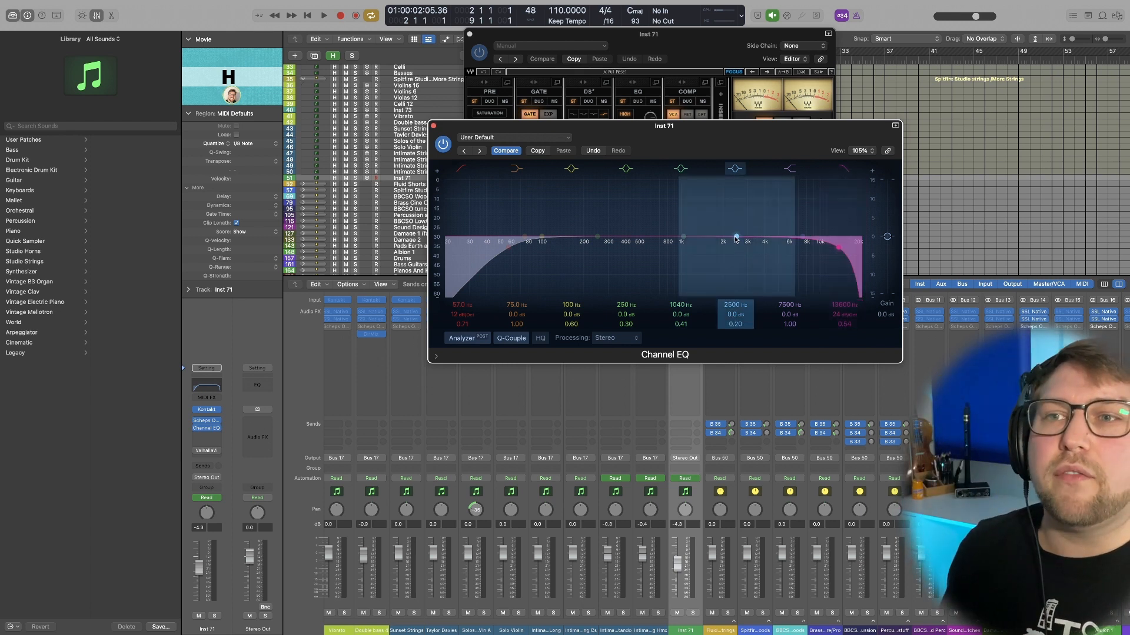
left_click_drag(736, 239, 735, 207)
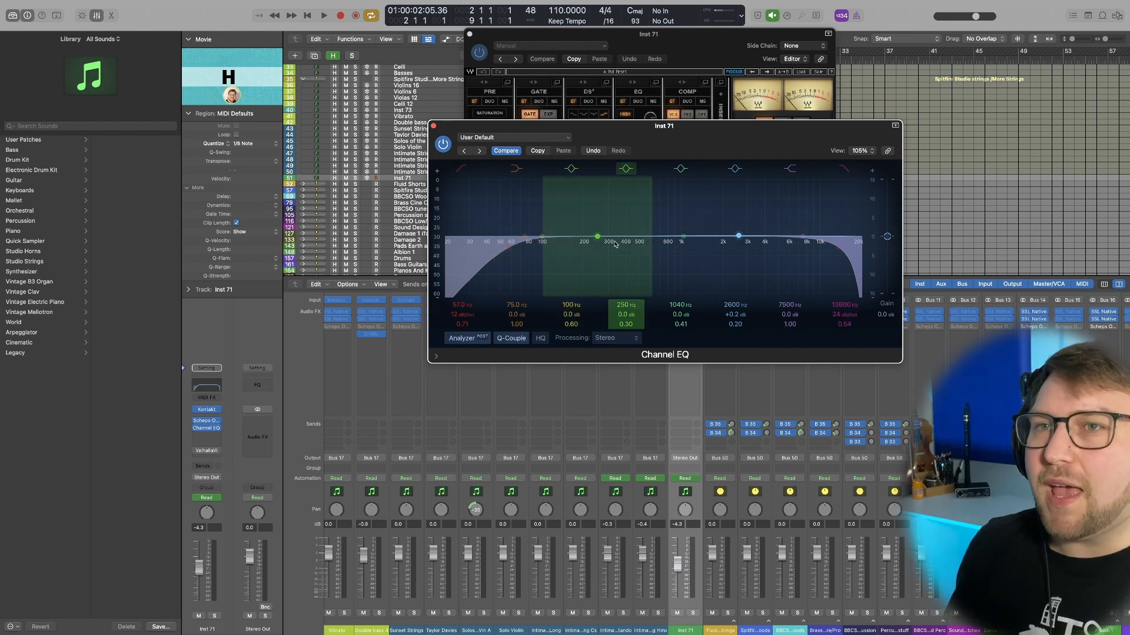
Move the Channel EQ window aside, close the Scheps Omni Channel window, and play the Inst 71 track soloed.
left_click_drag(617, 133, 825, 205)
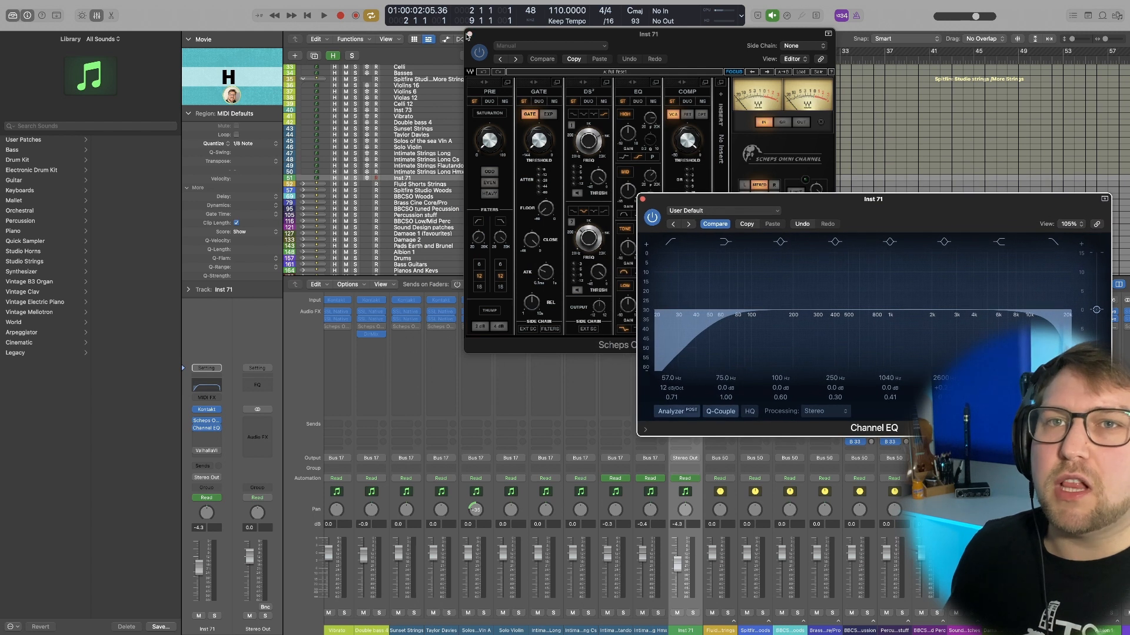
left_click(469, 34)
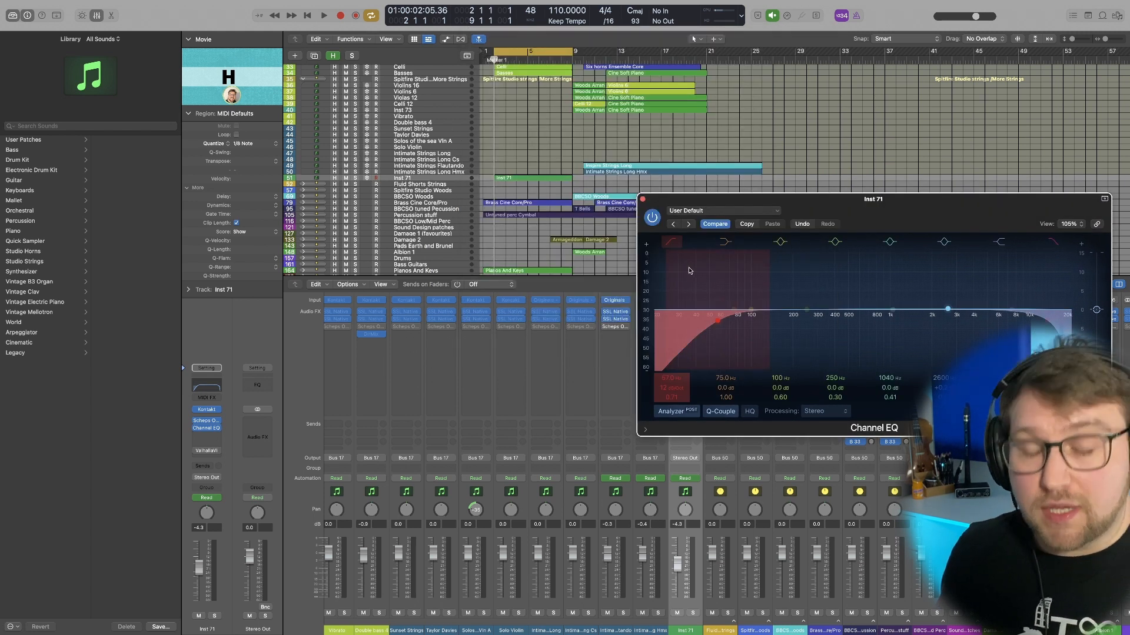
key("s")
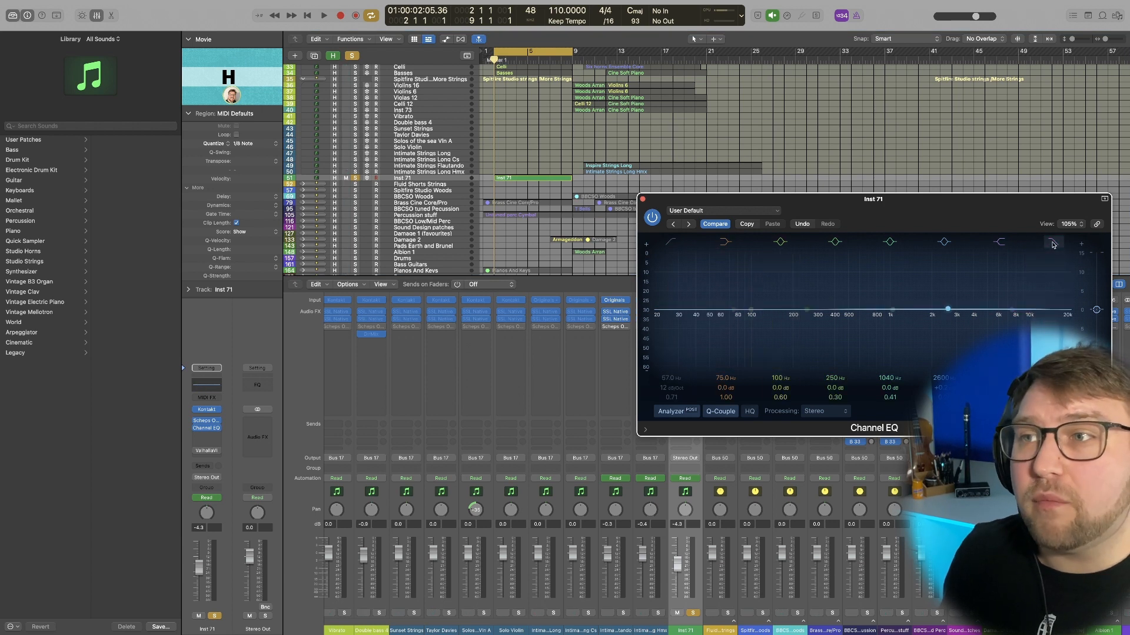
key("space")
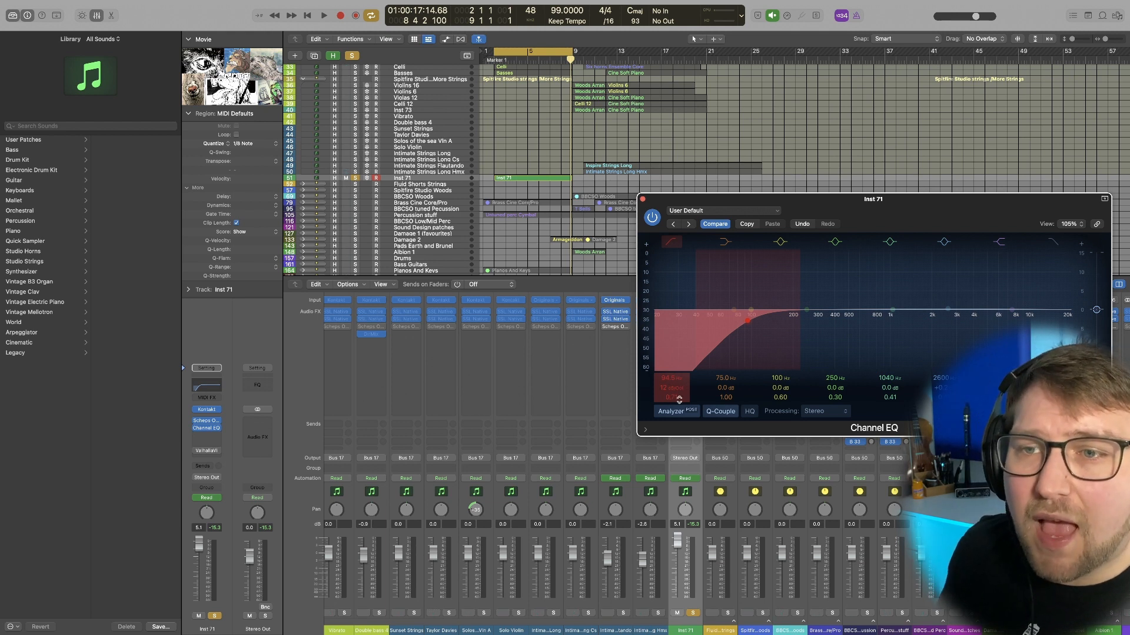
Compare low-cut slopes of 6 and 48 dB/Oct on the Channel EQ and return the slope to 6 dB/Oct.
mouse_move(670, 397)
left_mouse_down()
mouse_move(670, 345)
mouse_move(671, 388)
left_mouse_up()
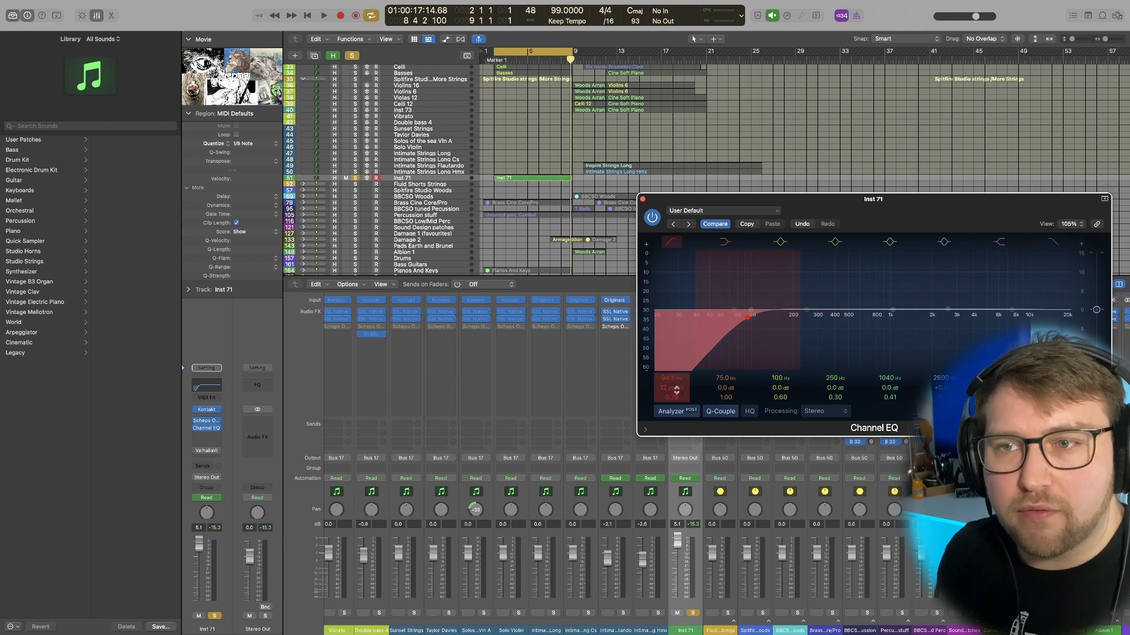
left_click_drag(677, 390, 676, 400)
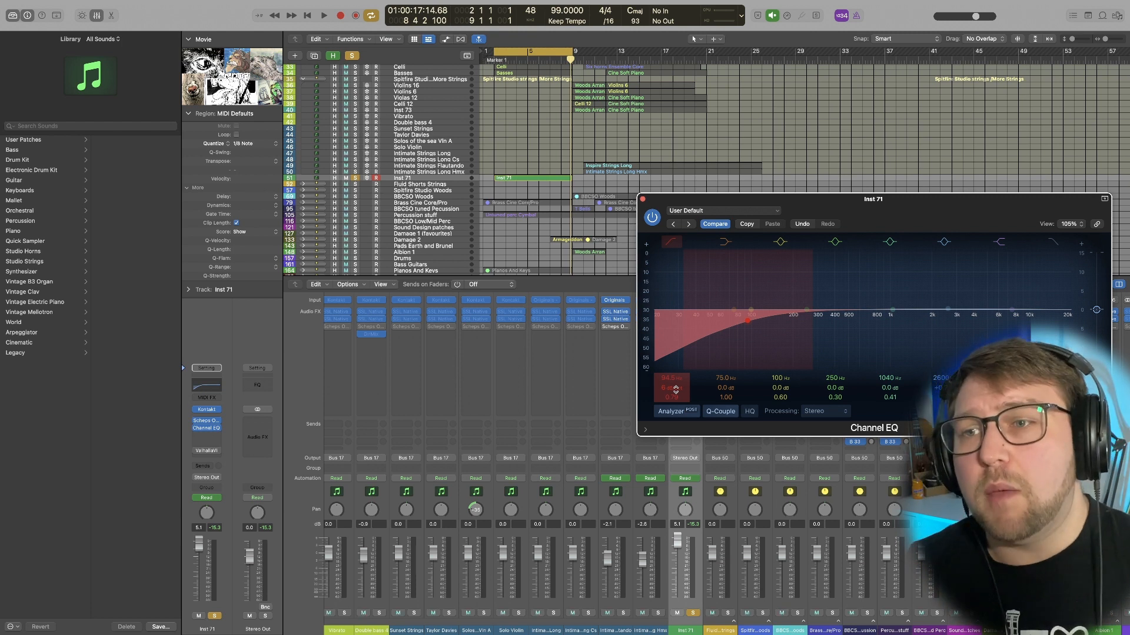
left_click_drag(676, 389, 675, 359)
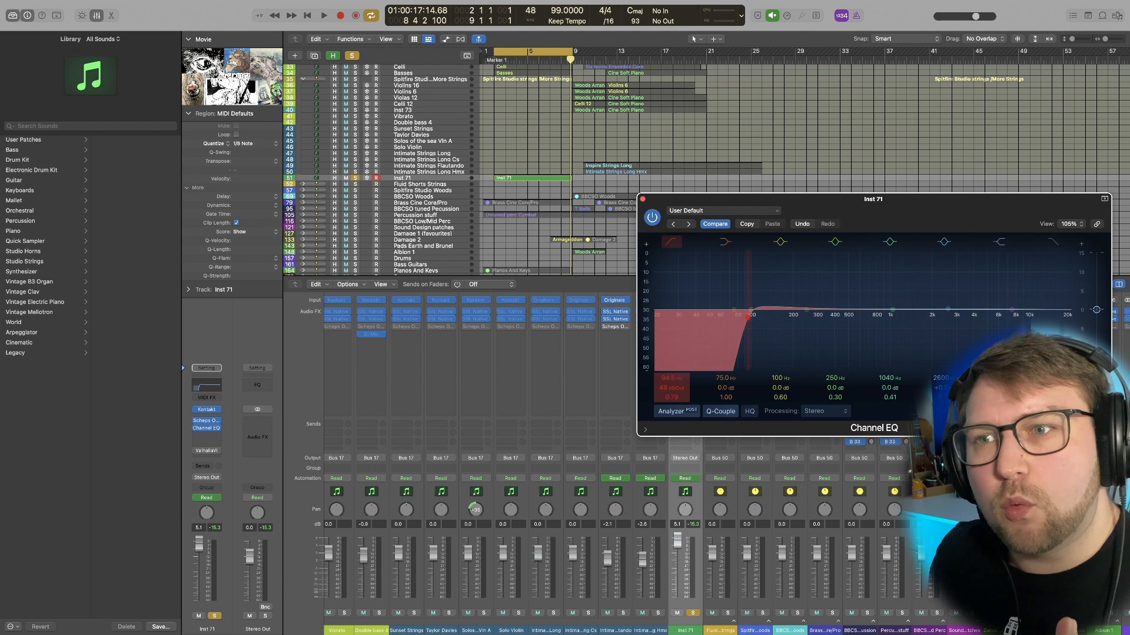
left_click_drag(671, 388, 672, 416)
Shift the analyzer's level scale to the 40–100 range and play the soloed track to view its spectrum.
left_click_drag(638, 359, 648, 248)
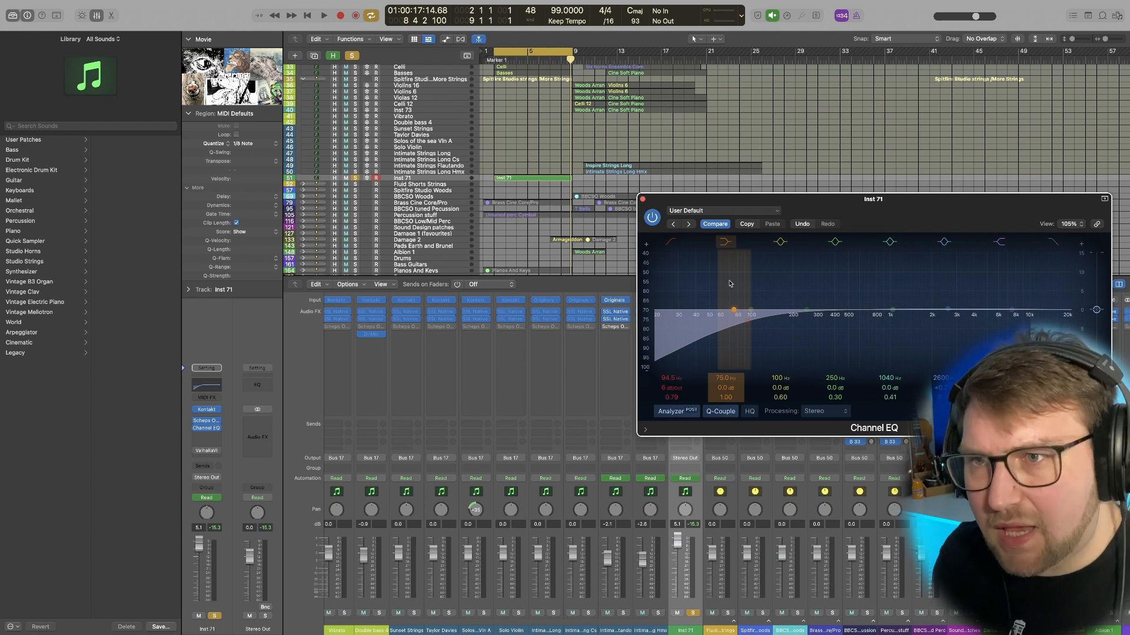
key("space")
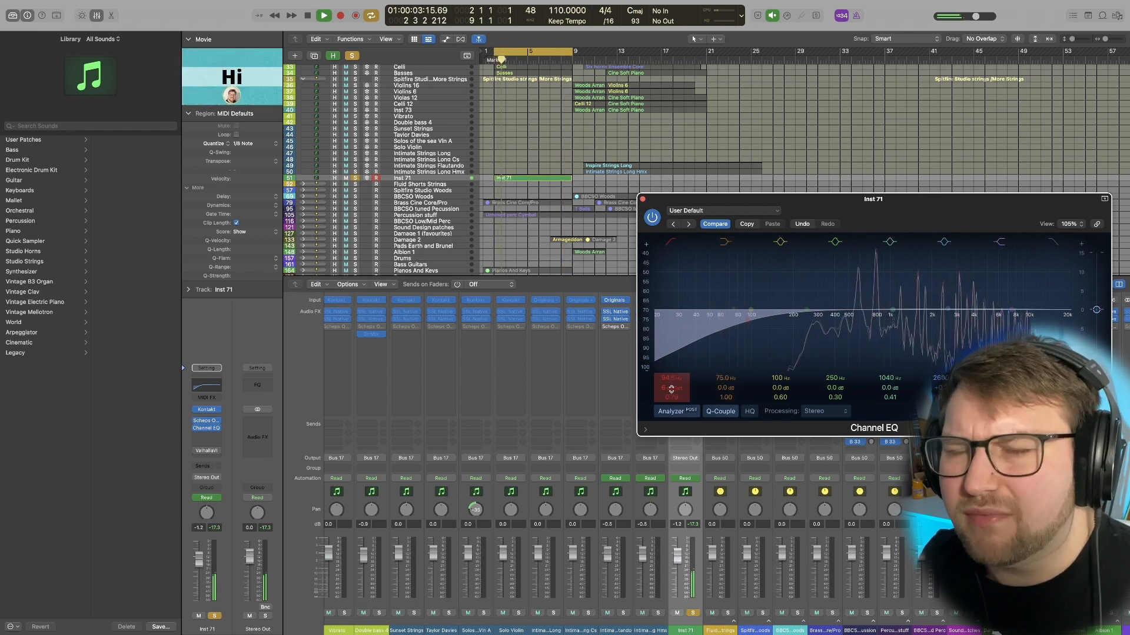
key("space")
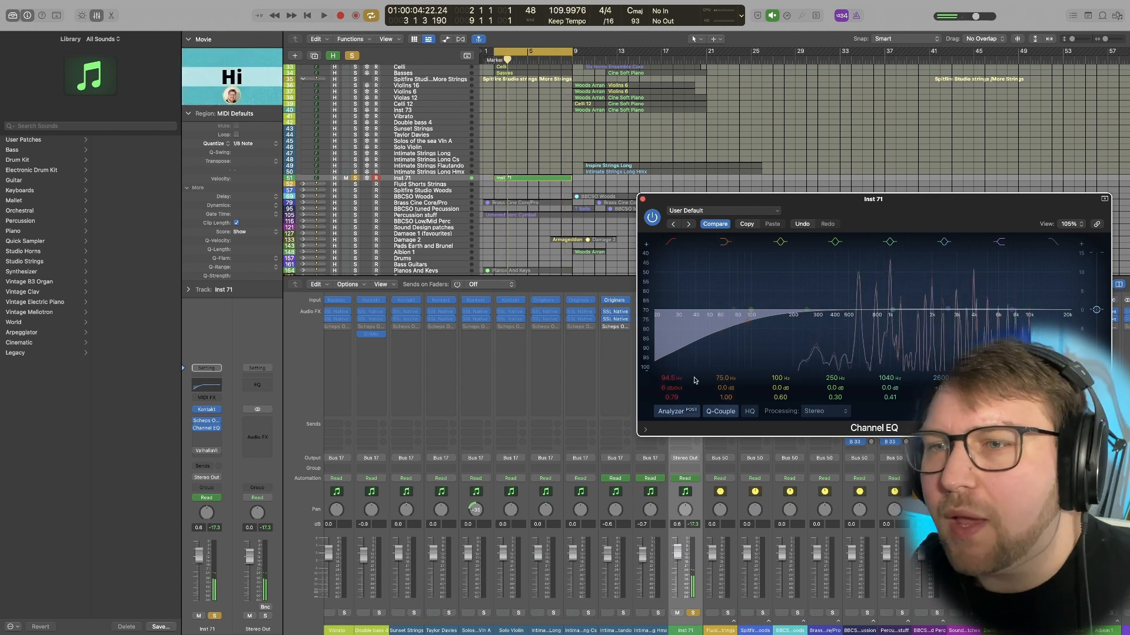
Set the low-cut band to 358 Hz with an 18 dB/Oct slope and audition it on the soloed track.
left_click_drag(742, 323, 843, 320)
left_click_drag(672, 388, 672, 372)
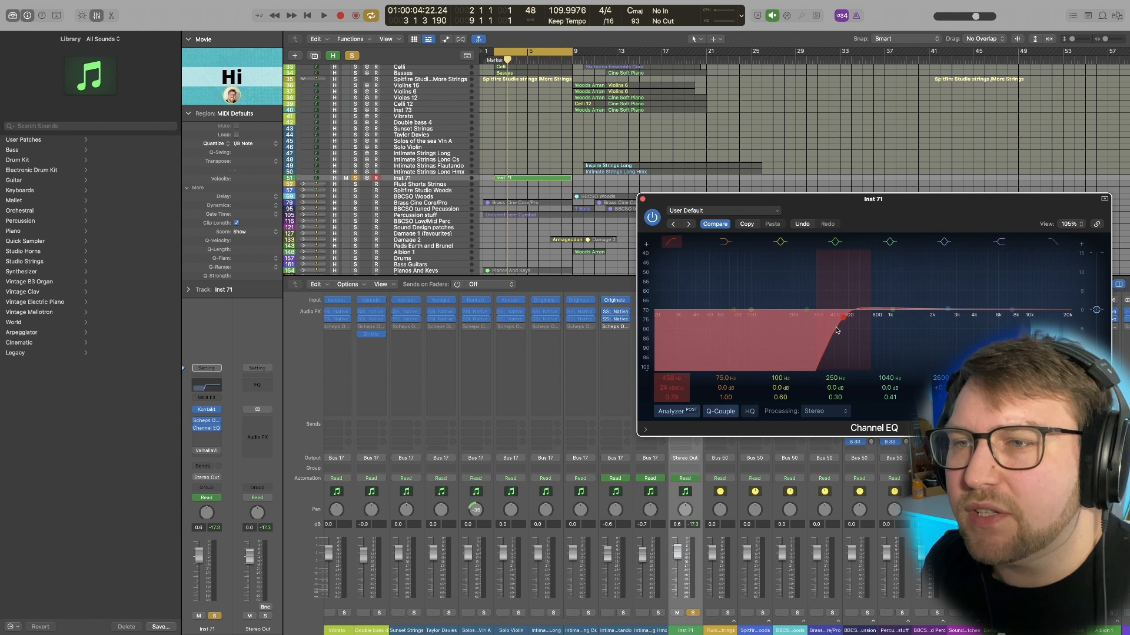
mouse_move(671, 378)
left_mouse_down()
mouse_move(669, 403)
mouse_move(672, 362)
mouse_move(671, 403)
mouse_move(668, 384)
left_mouse_up()
key("space")
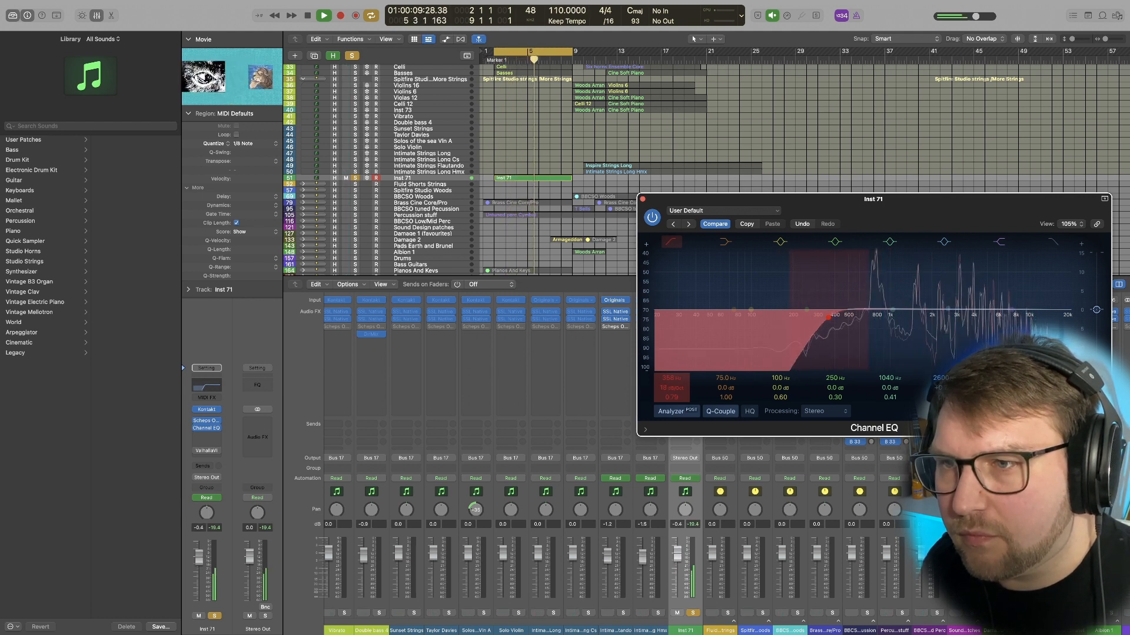
Lower the high-cut band's frequency to about 12800 Hz with a Q of 0.43 while auditioning the track.
key("space")
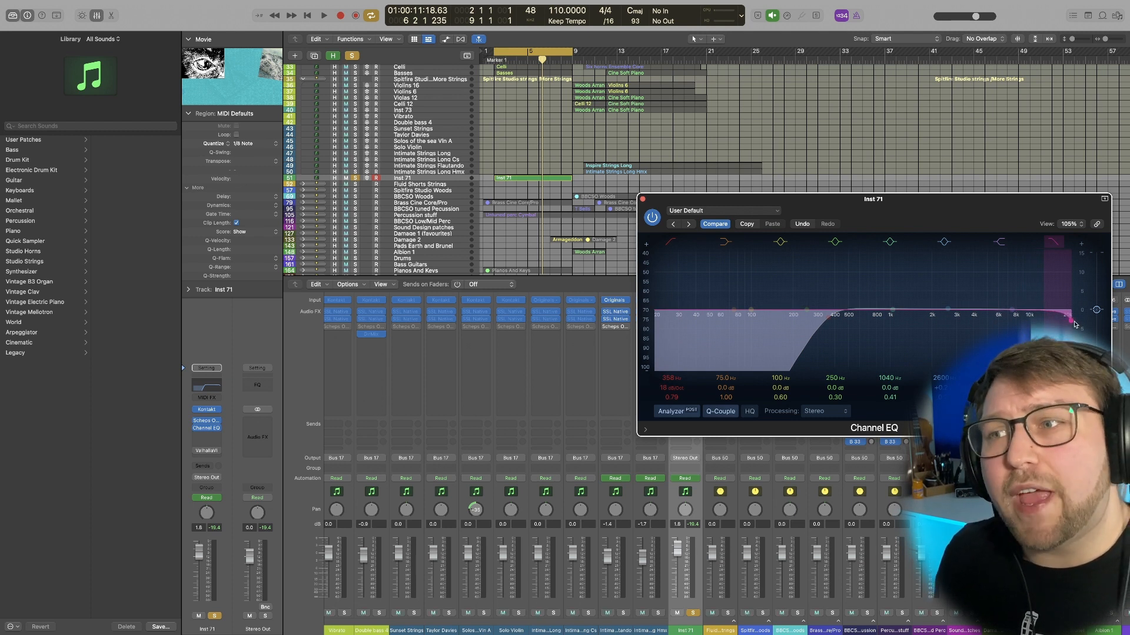
key("space")
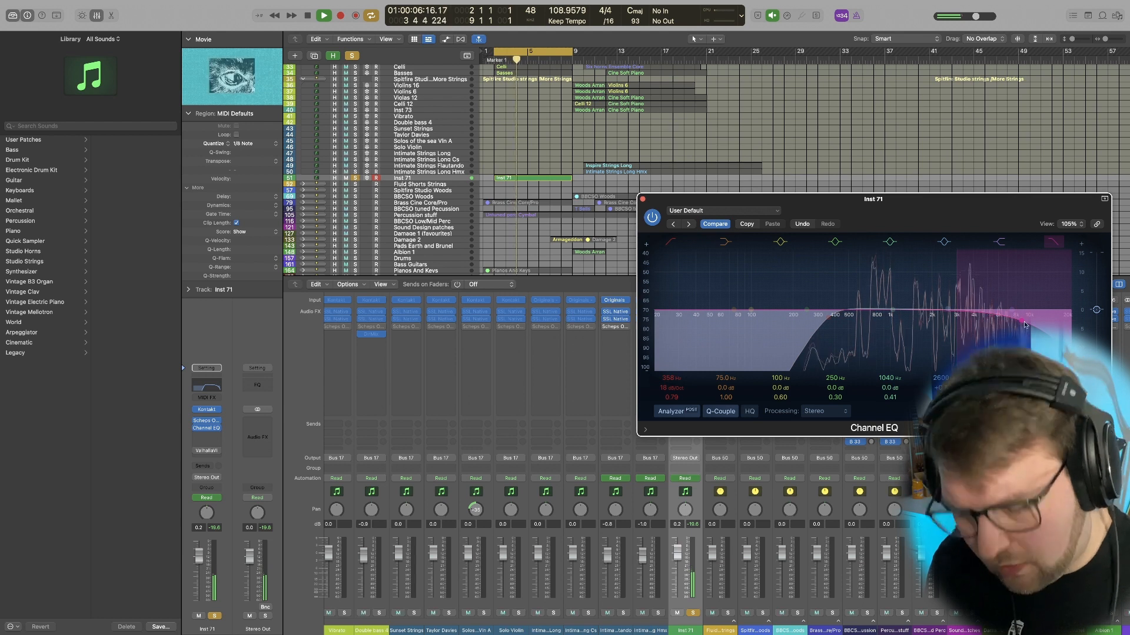
key("space")
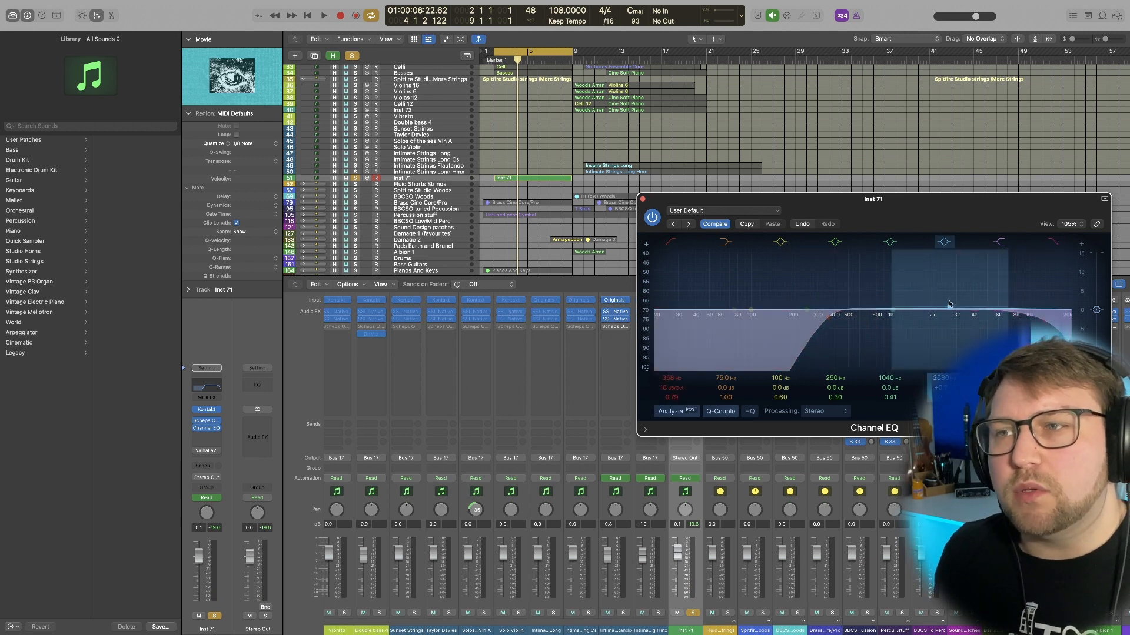
Narrow and boost the 2600 Hz bell, sweeping it up to 4740 Hz with a Q of 6.60 while the track plays.
left_click_drag(948, 305, 954, 273)
left_click_drag(905, 300, 961, 301)
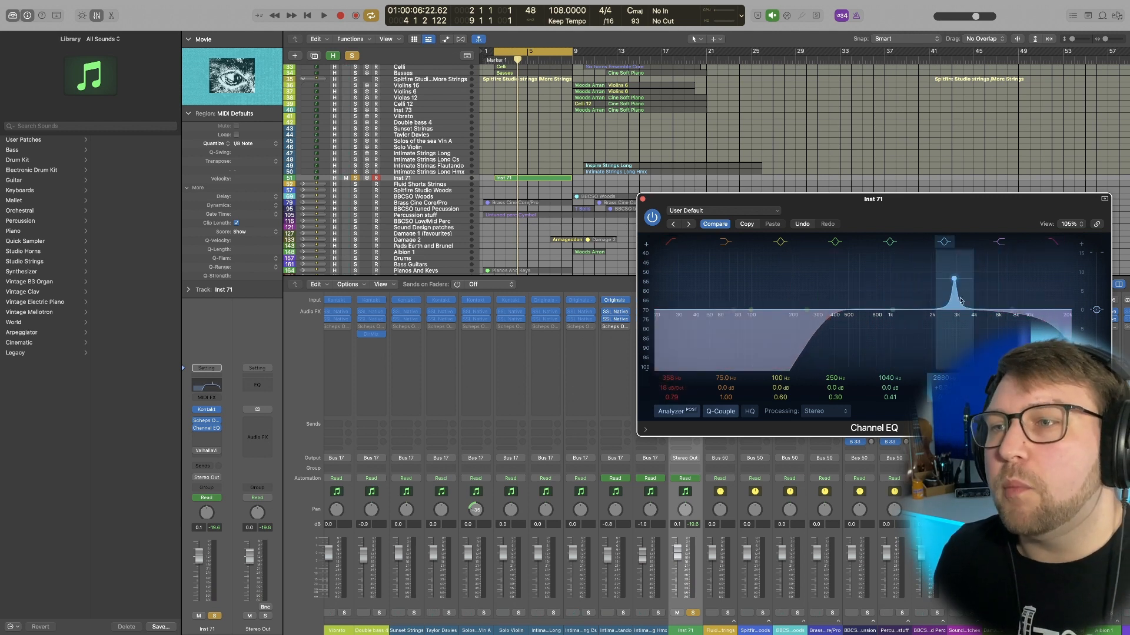
left_click_drag(1021, 268, 965, 281)
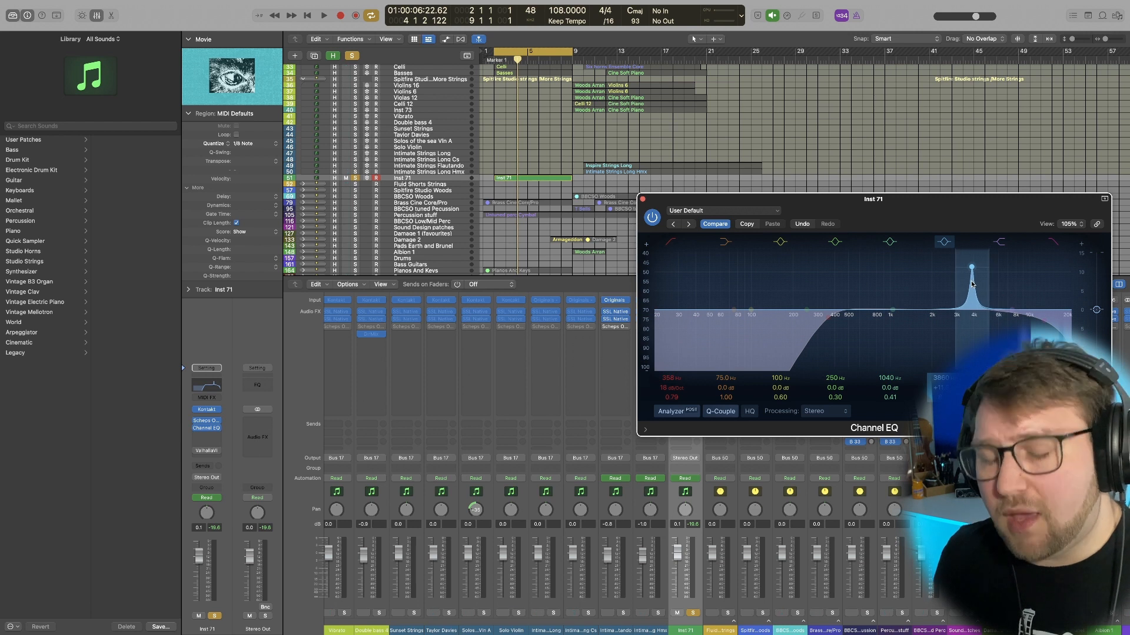
key("space")
mouse_move(972, 284)
left_mouse_down()
mouse_move(1044, 275)
mouse_move(957, 269)
mouse_move(984, 271)
left_mouse_up()
key("space")
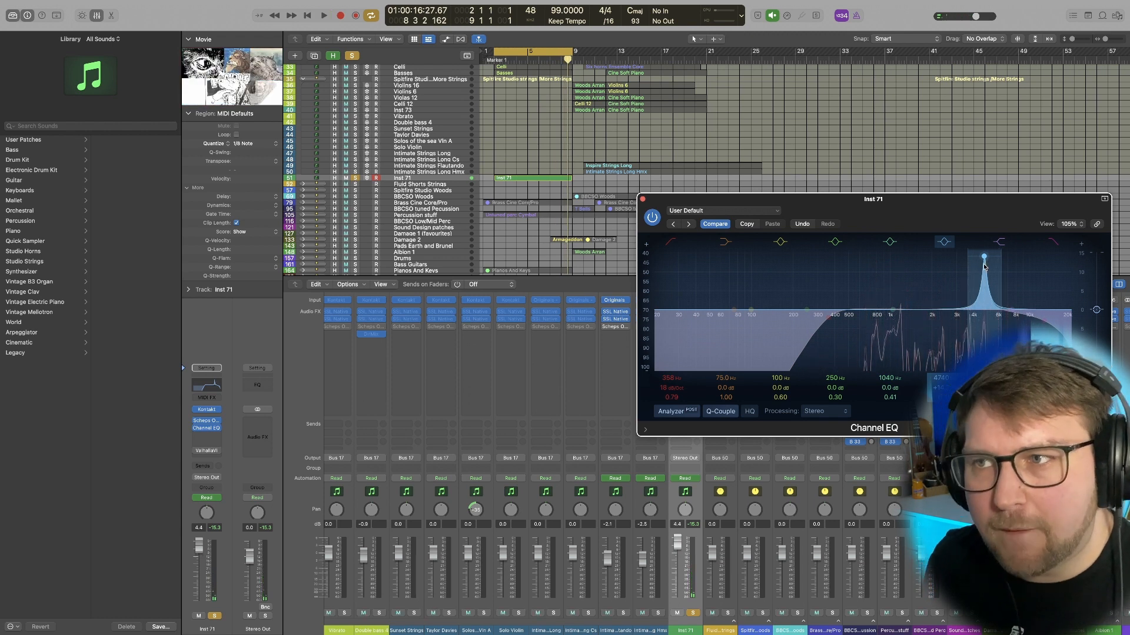
key("space")
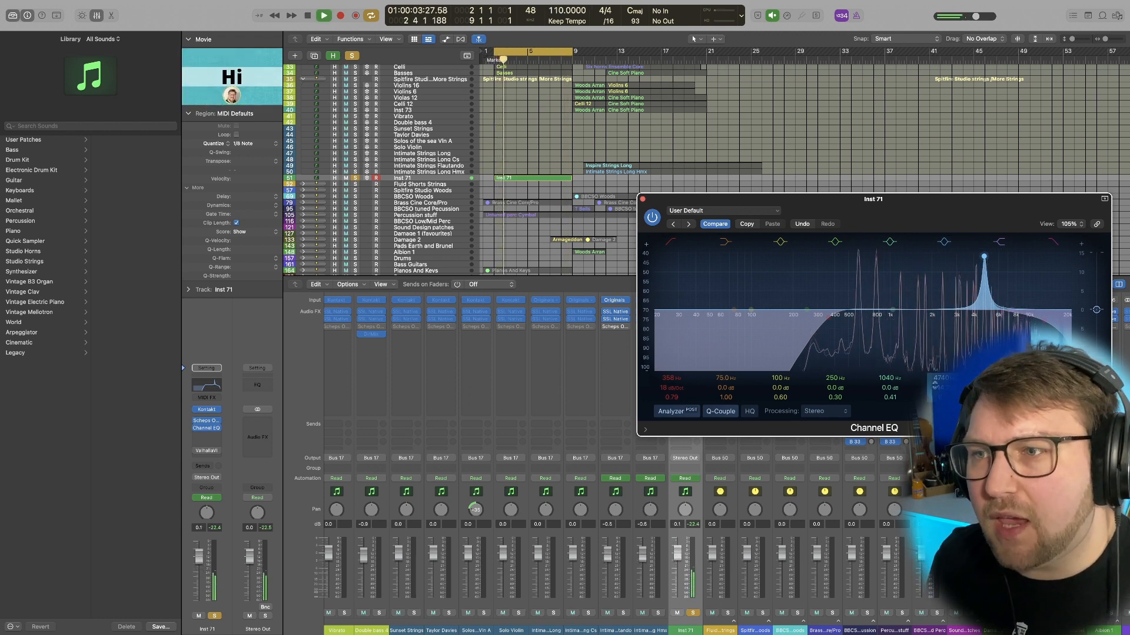
Turn the narrow 4740 Hz boost into a cut of 3.7 dB while listening to the track.
left_click_drag(988, 269, 985, 393)
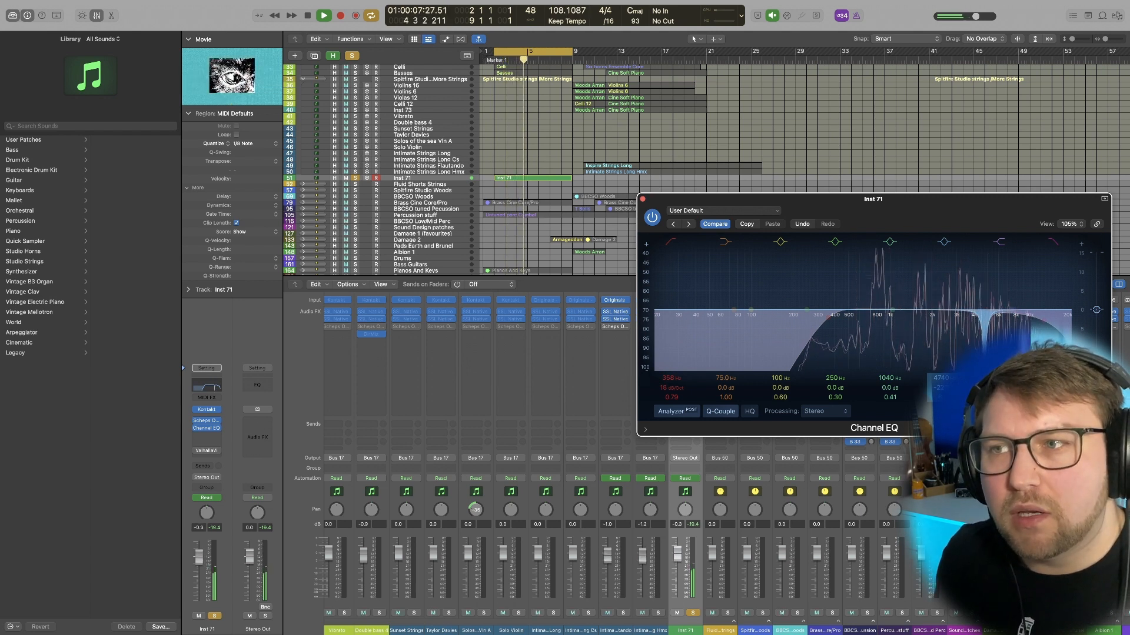
left_click_drag(985, 393, 984, 323)
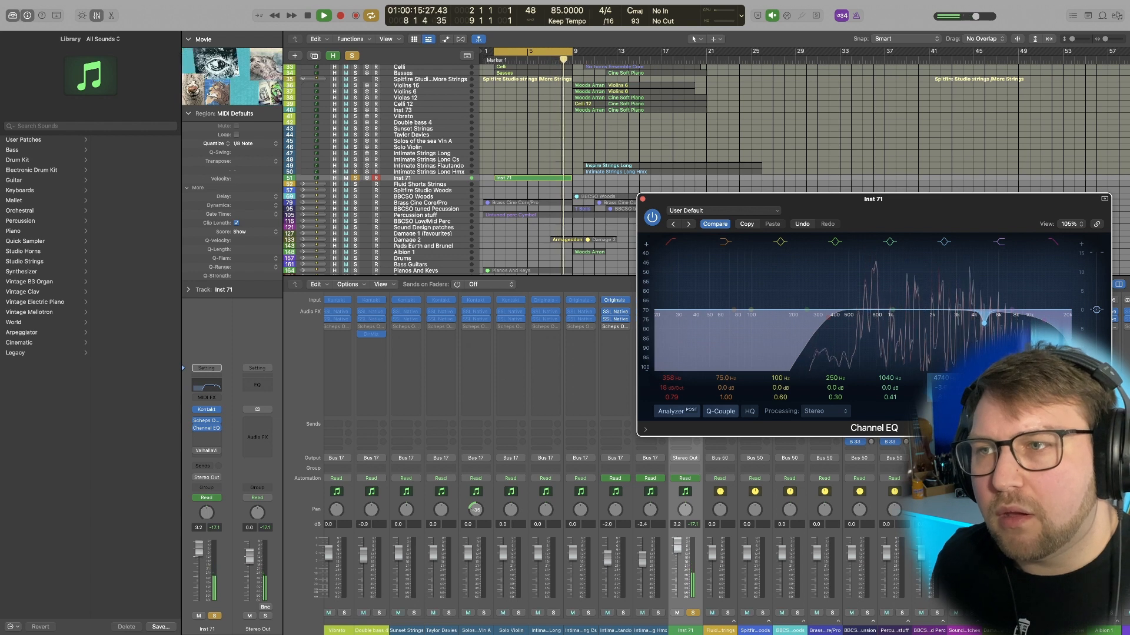
key("space")
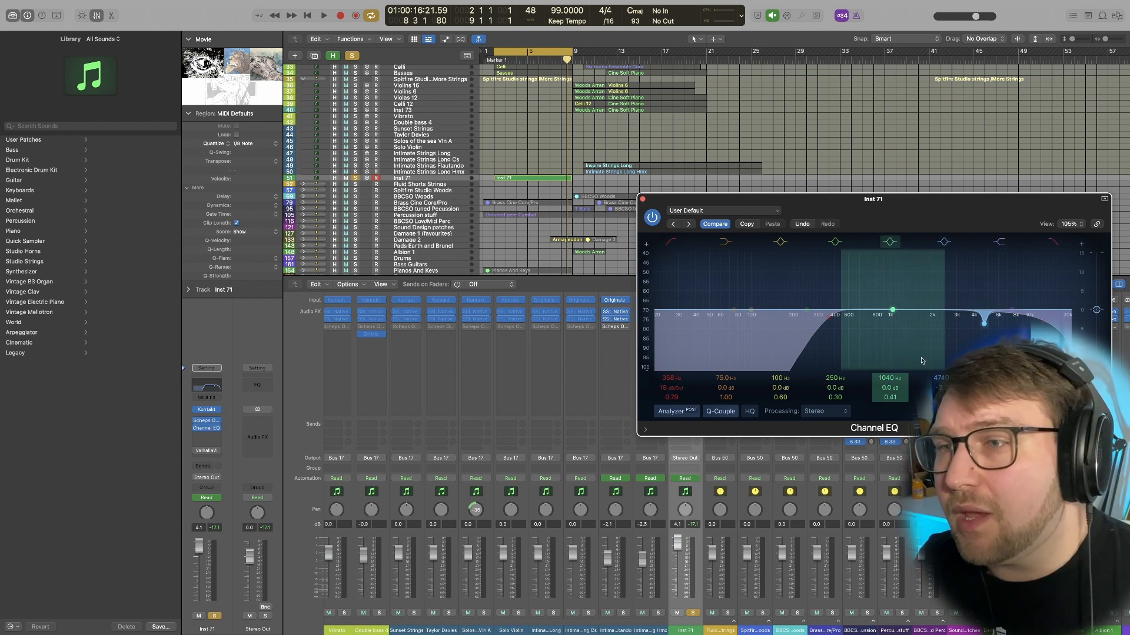
Cut 5.3 dB at 2980 Hz (Q 3.60) with the 1040 Hz bell and 2.2 dB at 780 Hz (Q 1.40) with the 250 Hz bell.
key("space")
left_click_drag(893, 307, 924, 330)
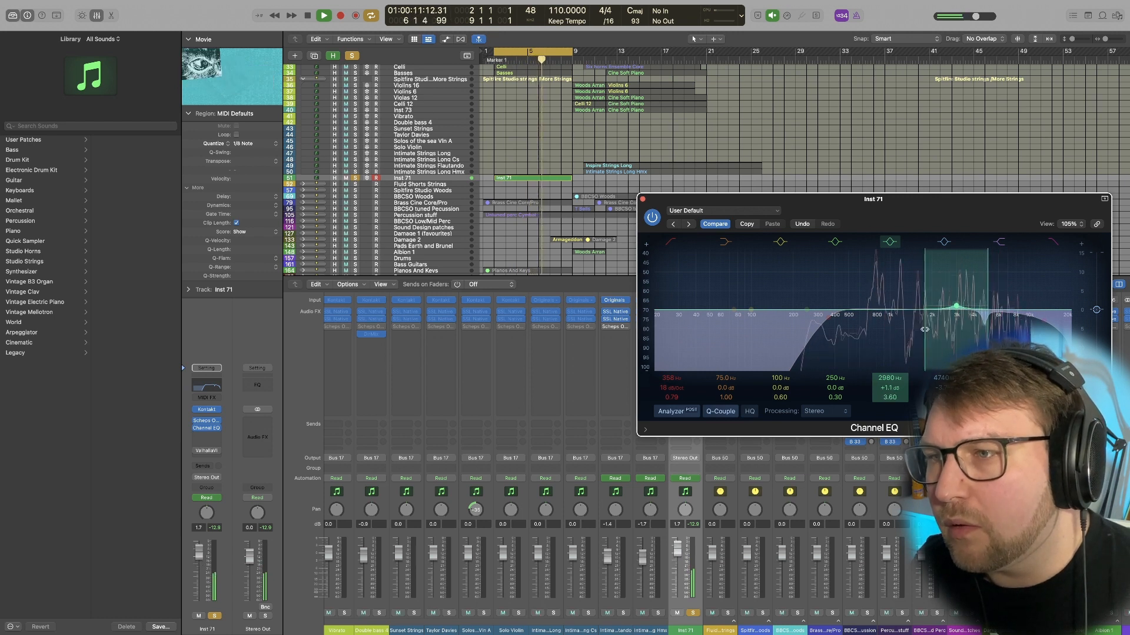
left_click_drag(890, 388, 890, 418)
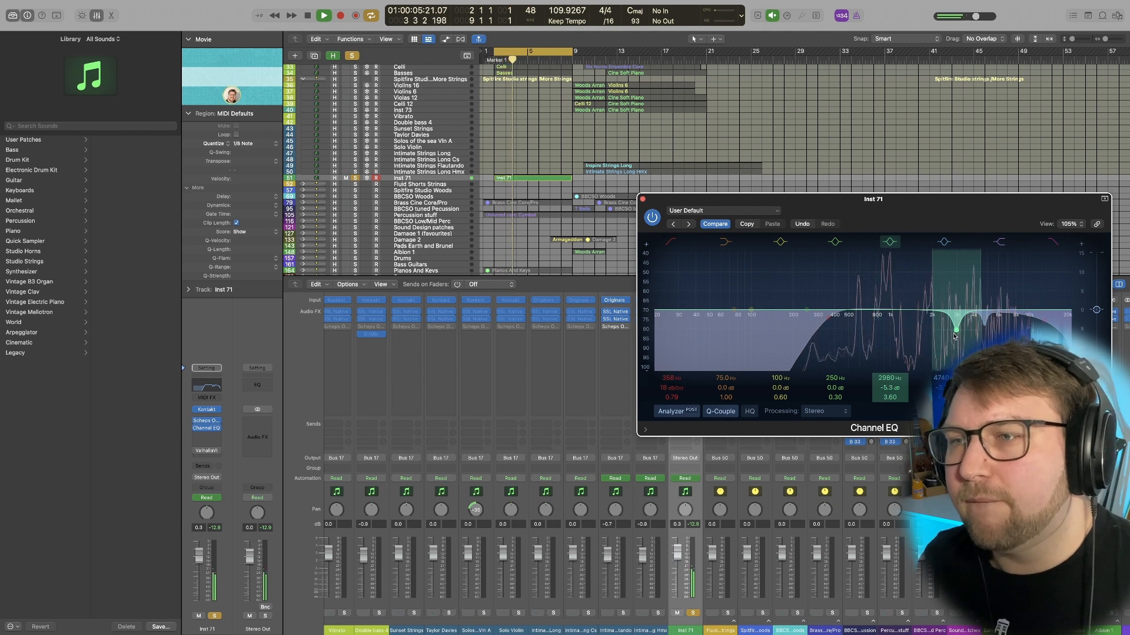
left_click(890, 242)
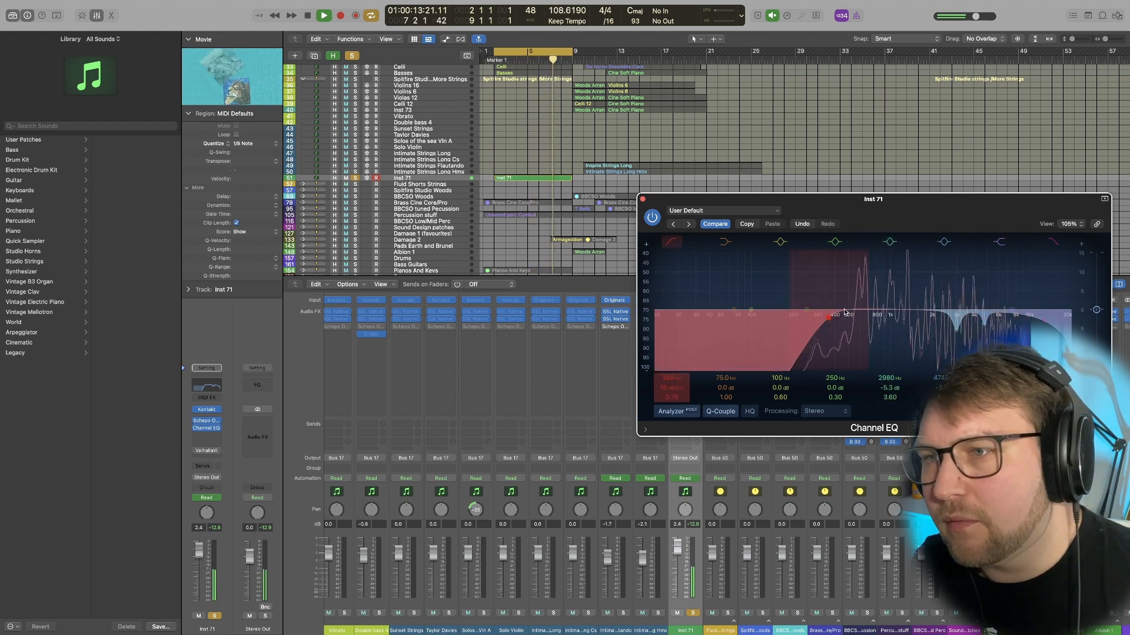
left_click_drag(806, 309, 875, 319)
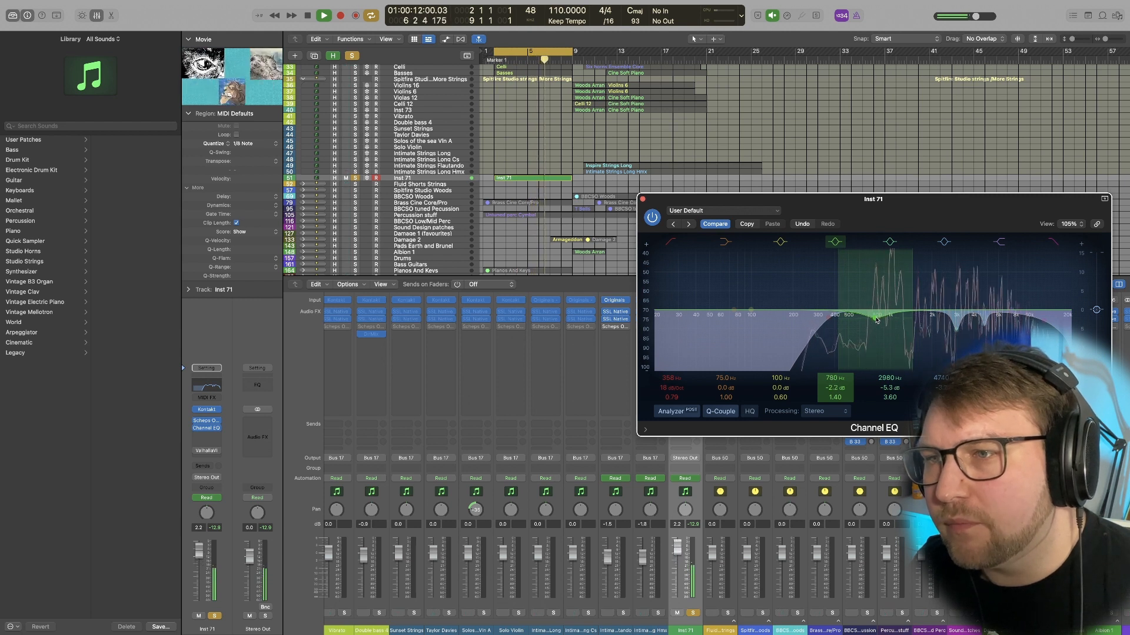
key("space")
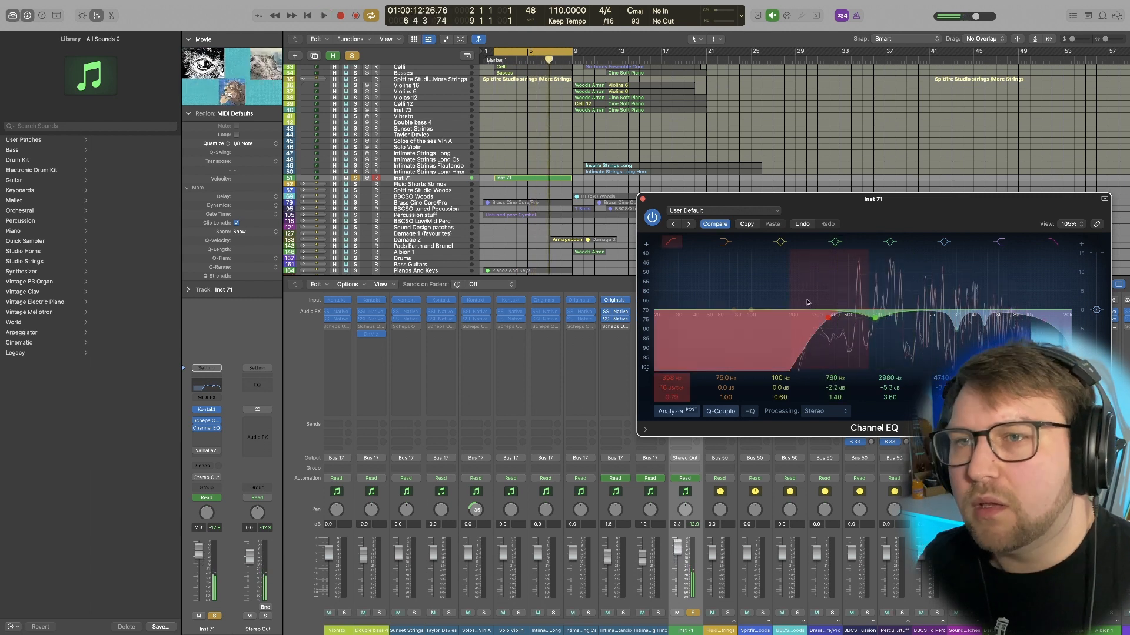
Play the track and compare the sound with the Channel EQ bypassed and enabled.
key("space")
left_click(651, 218)
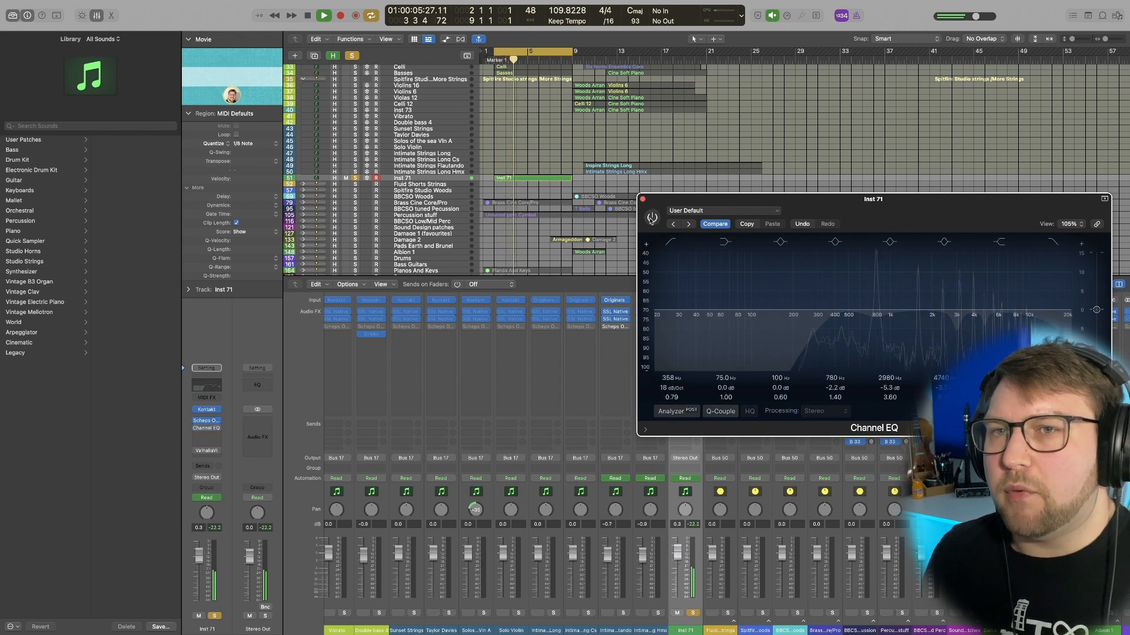
left_click(651, 218)
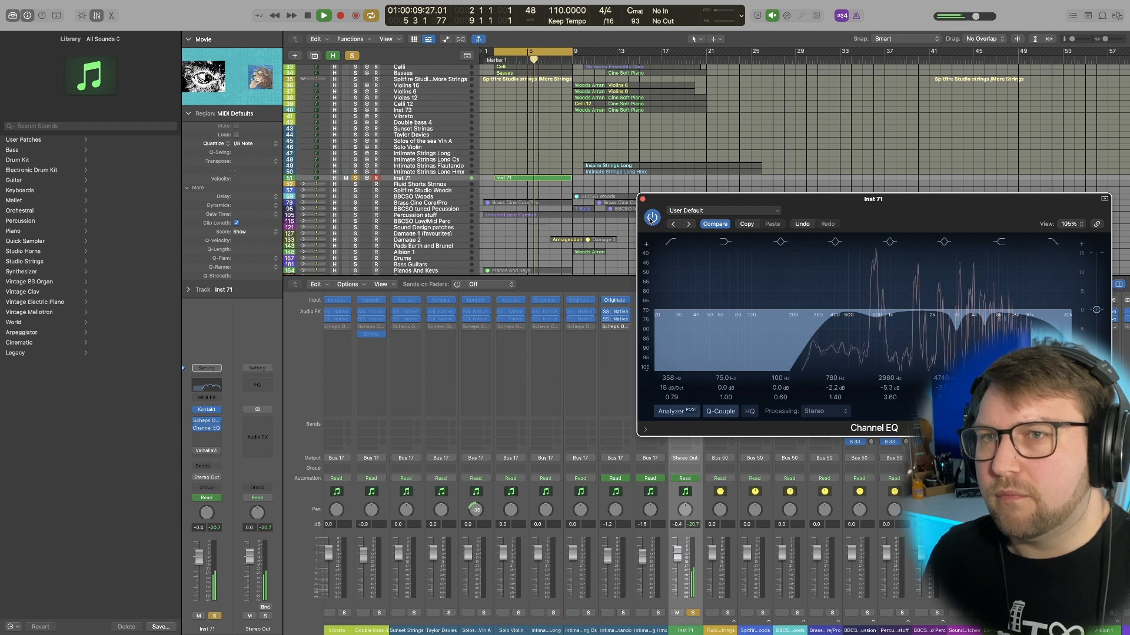
Turn on the ValhallaVintageVerb insert on Inst 71, view its settings and close its window.
left_click_drag(652, 219, 718, 107)
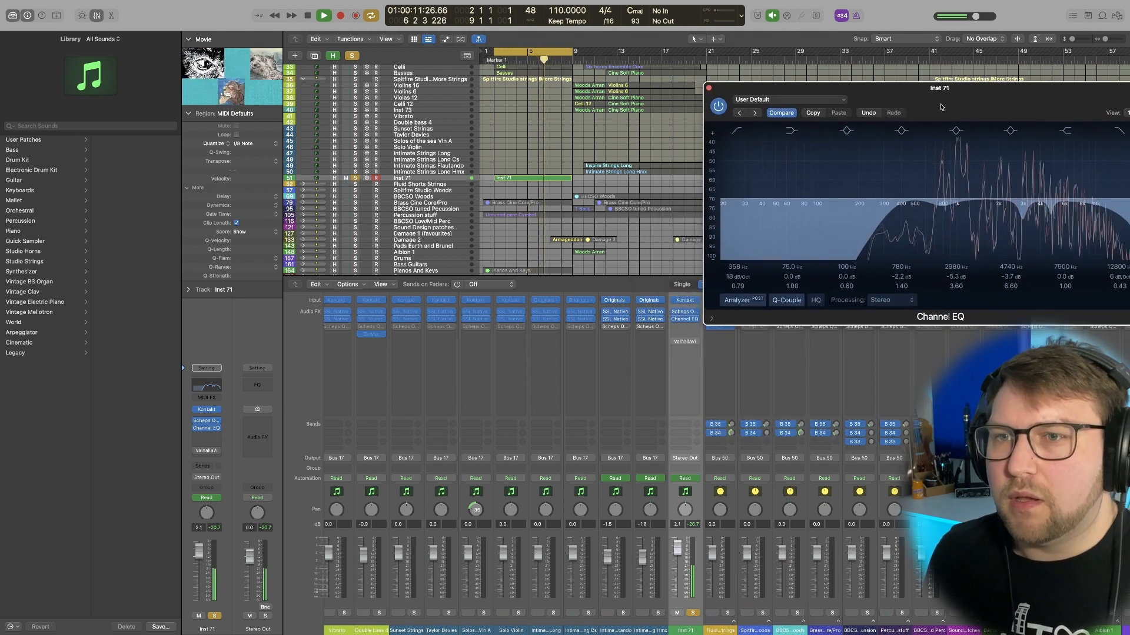
left_click(675, 342)
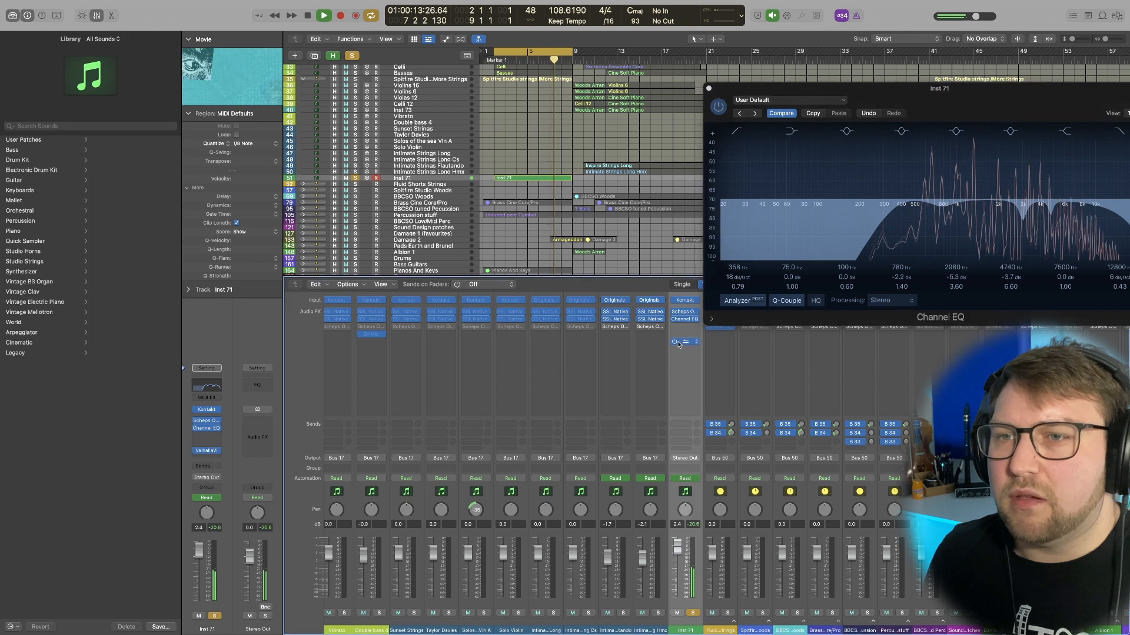
left_click(686, 343)
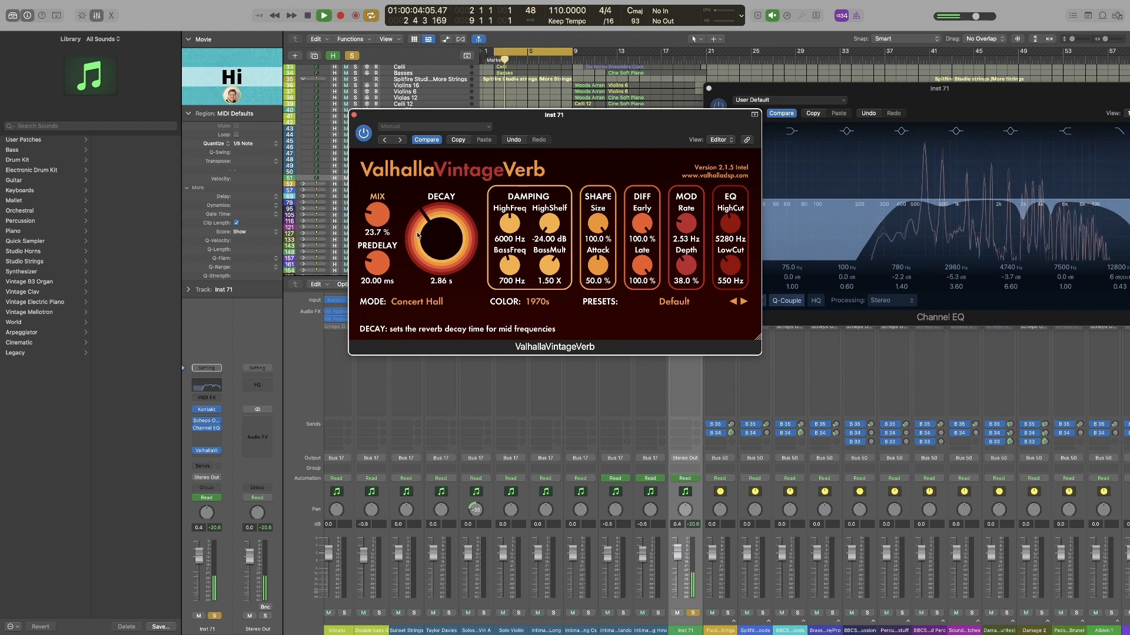
left_click(354, 115)
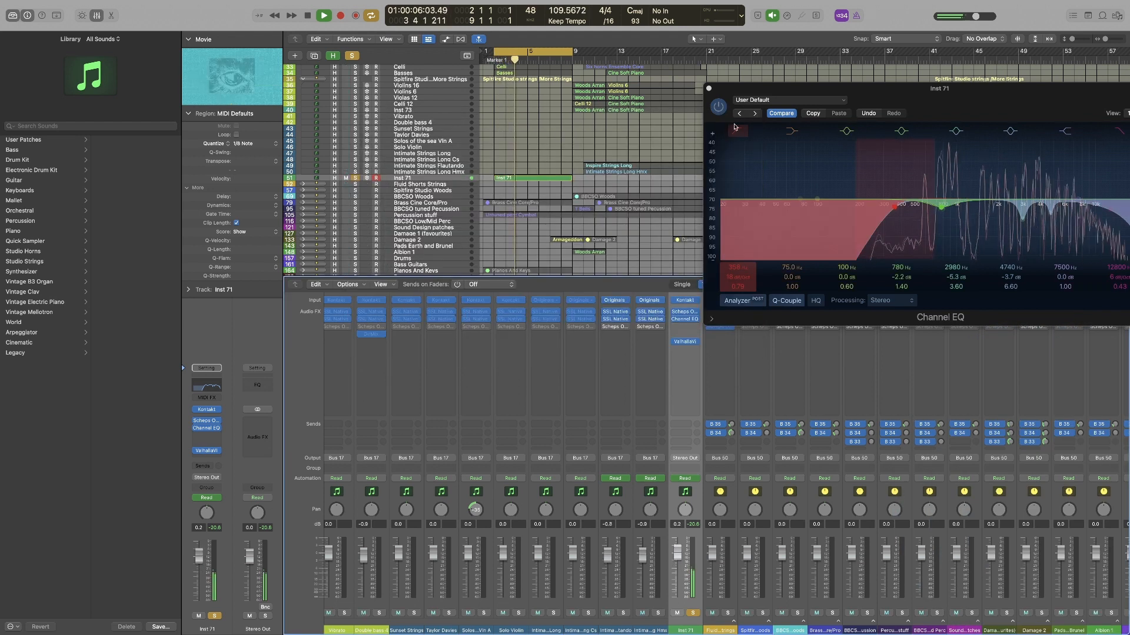
Take Inst 71 out of solo and play it with the full mix while viewing its Kontakt instrument.
left_click(709, 88)
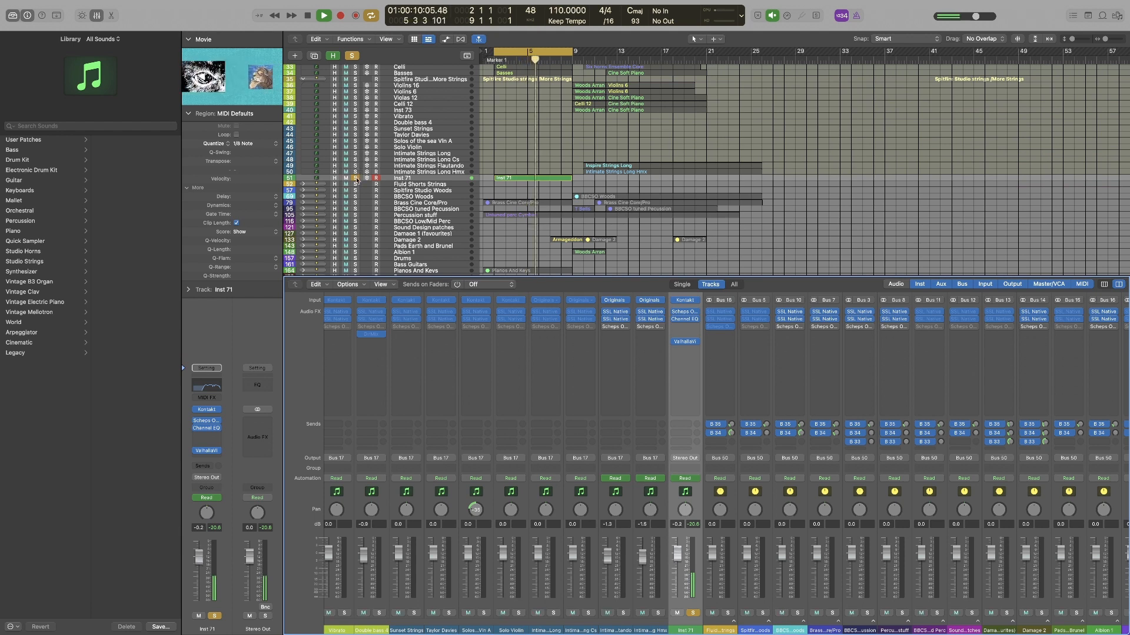
left_click(356, 180)
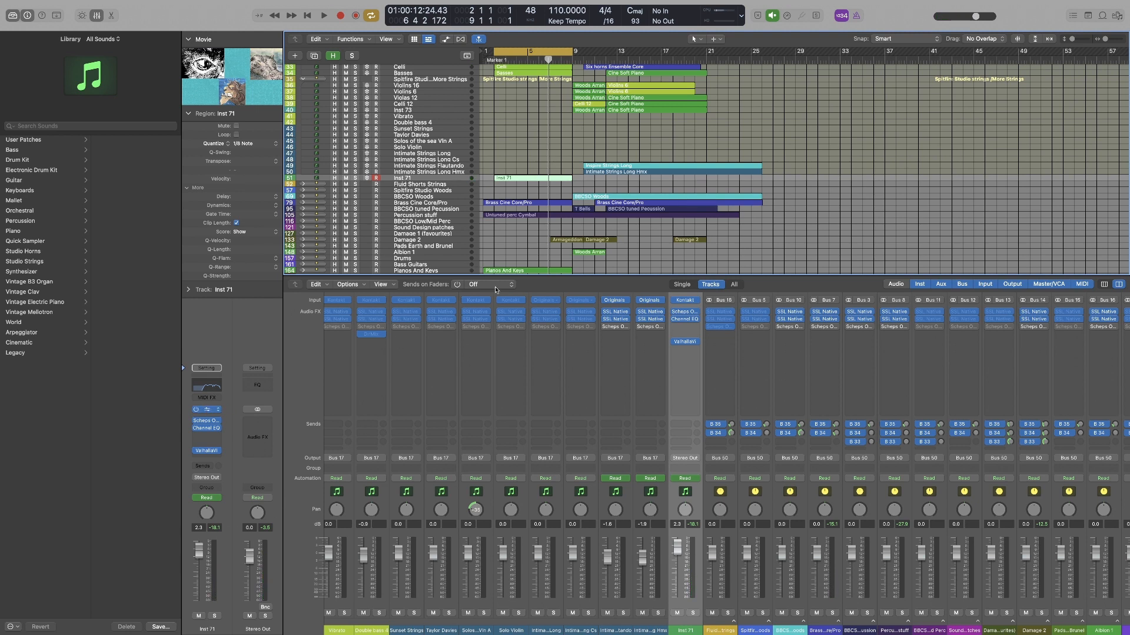
left_click(204, 411)
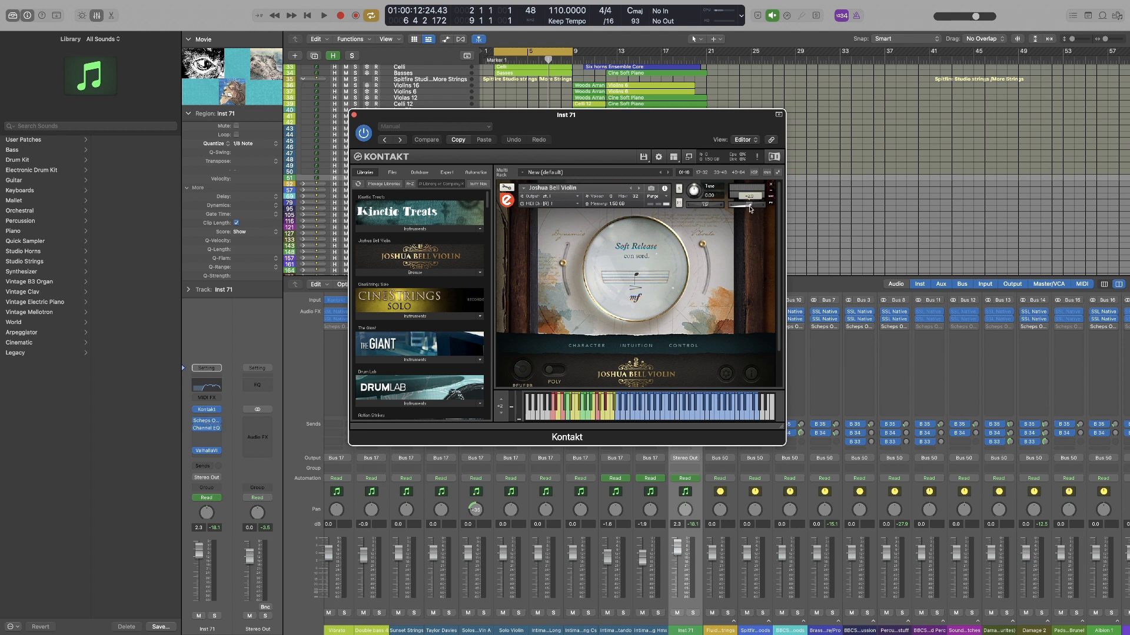
left_click_drag(527, 115, 755, 261)
key("space")
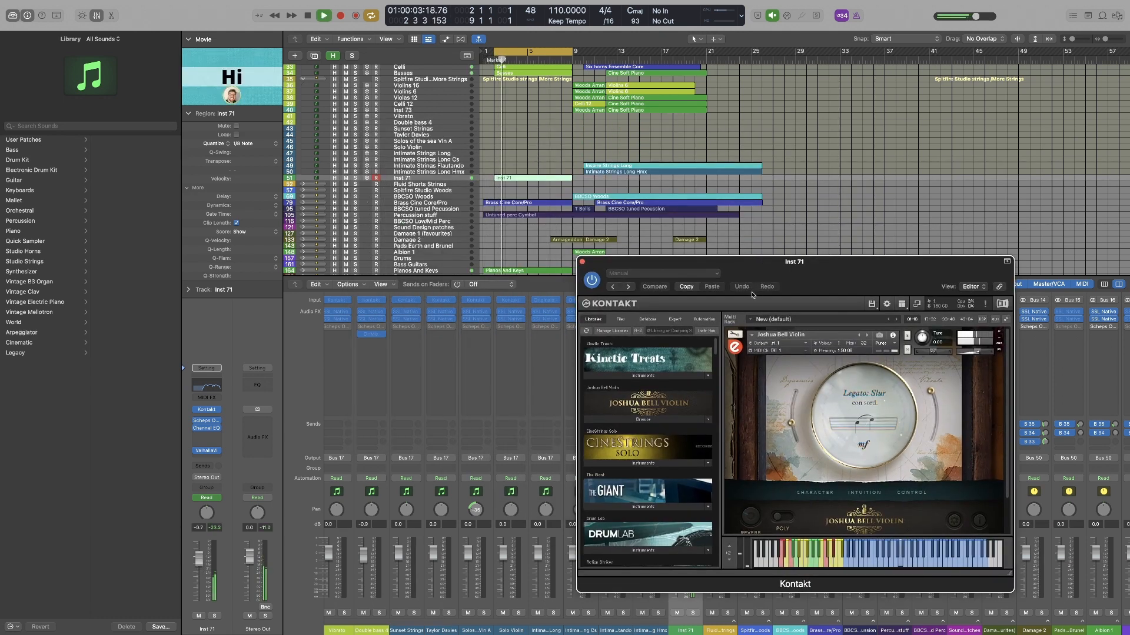
left_click_drag(637, 266, 662, 259)
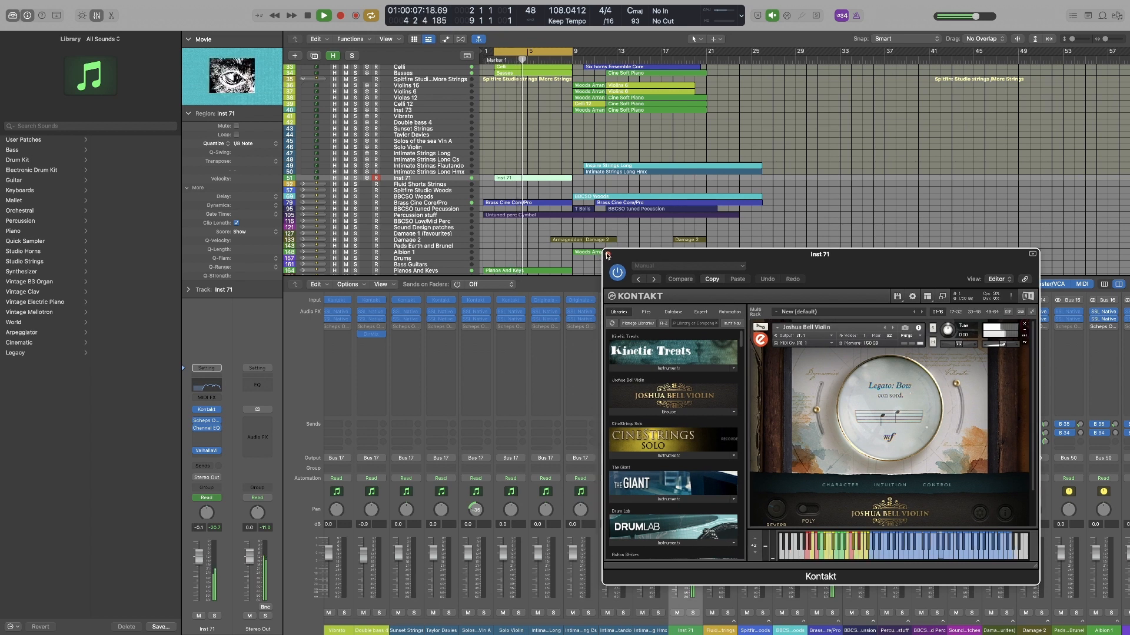
left_click(608, 255)
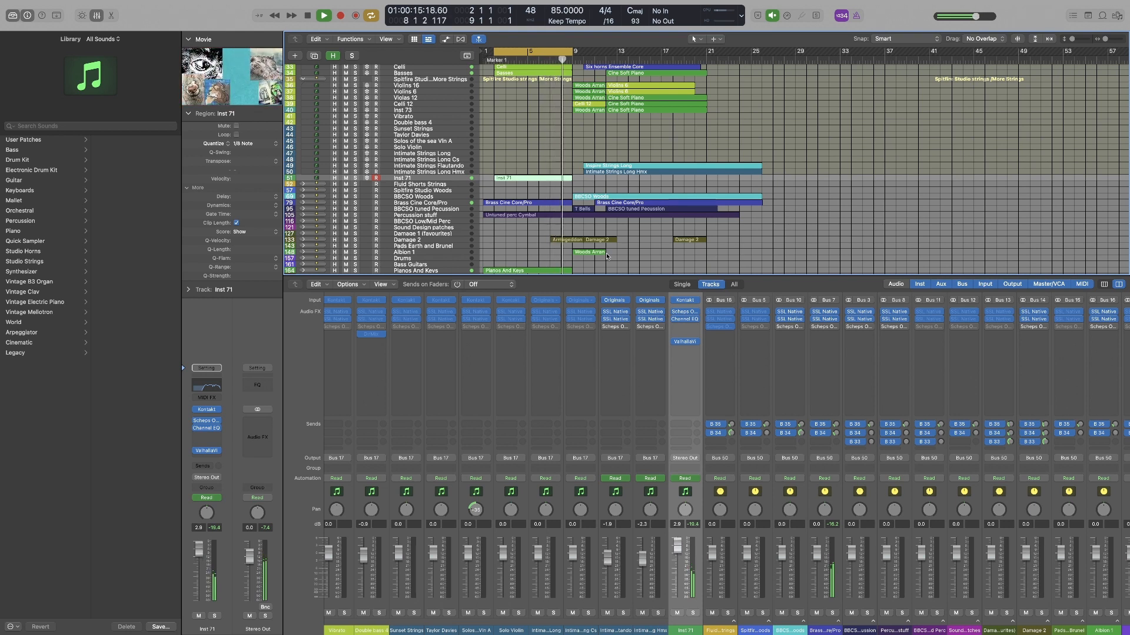
key("space")
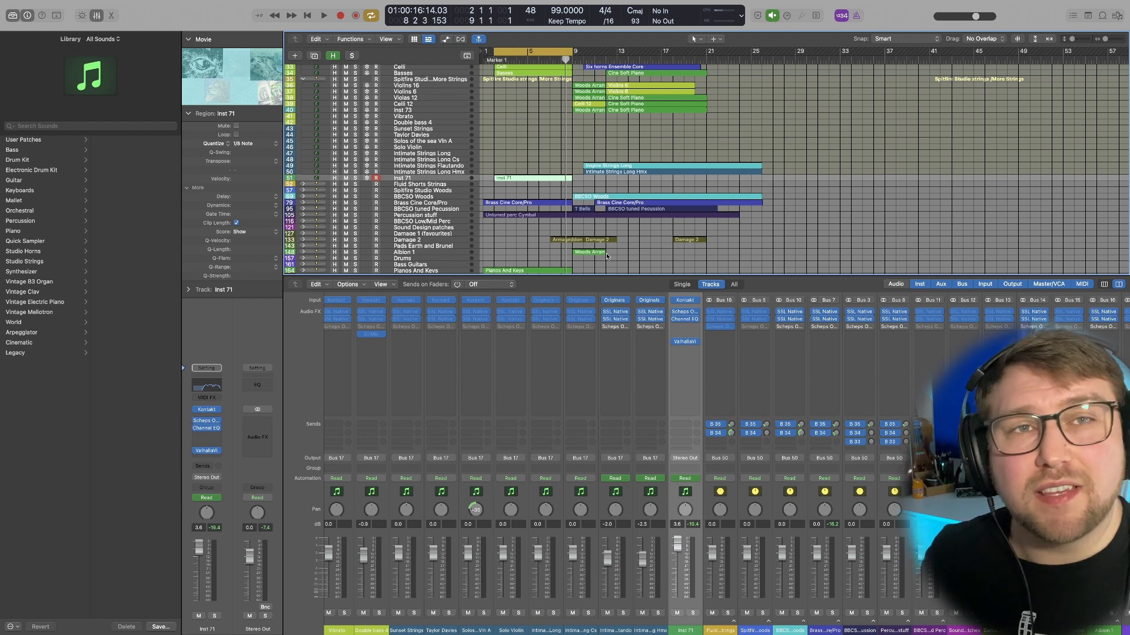
Open the Scheps Omni Channel insert on Inst 71 and adjust its Mid EQ band's frequency and gain during playback.
left_click(683, 314)
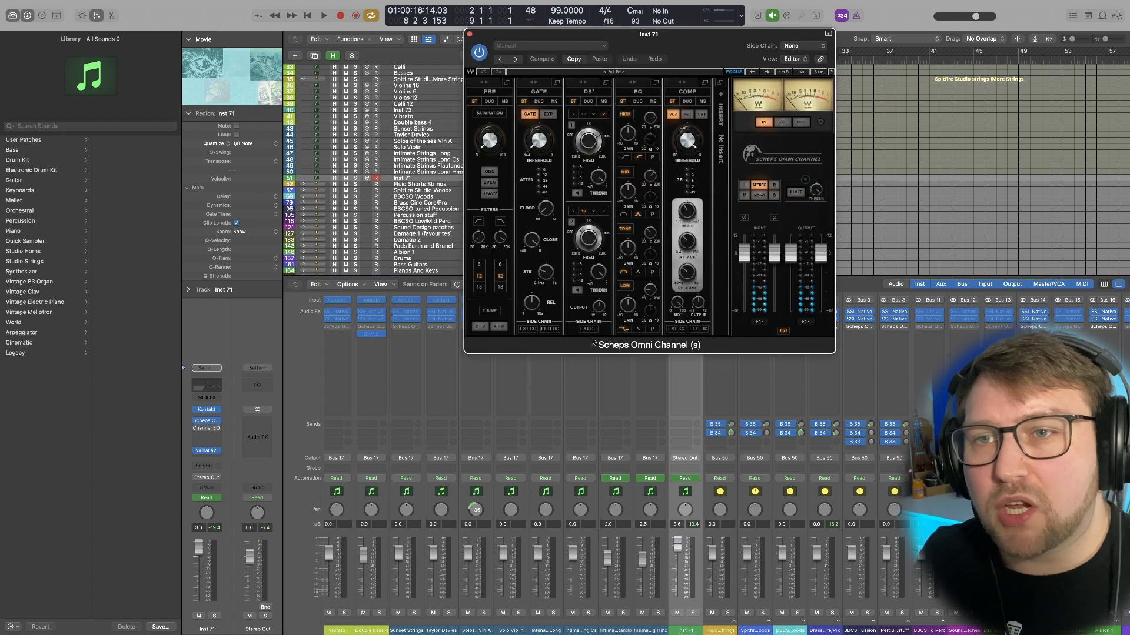
left_click_drag(651, 34, 781, 275)
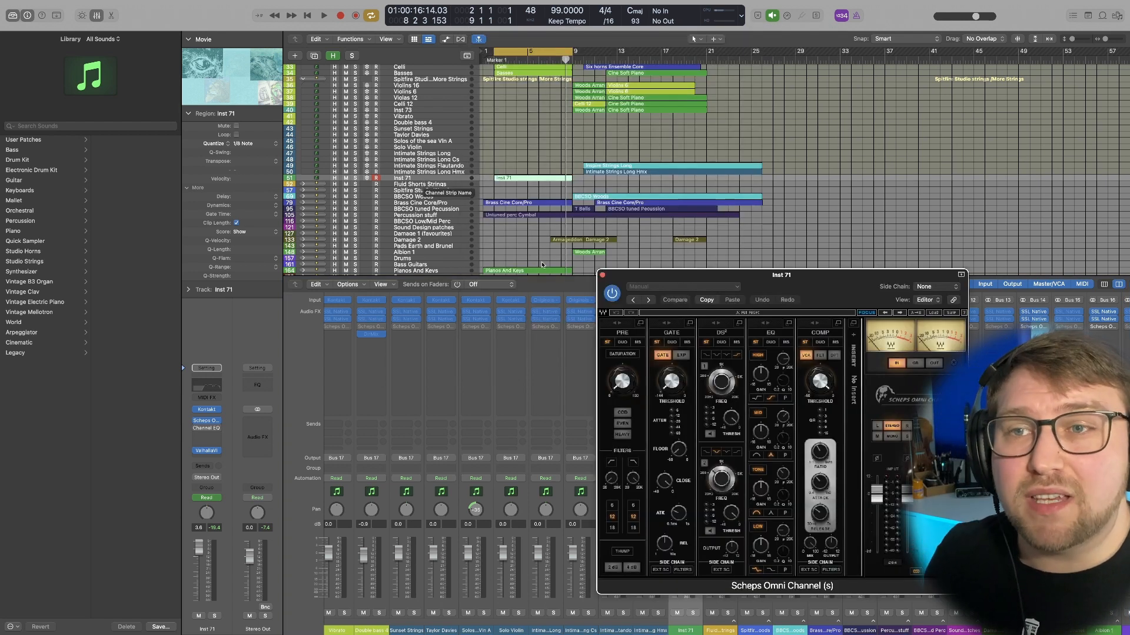
left_click_drag(712, 281, 857, 198)
left_click_drag(961, 225, 834, 192)
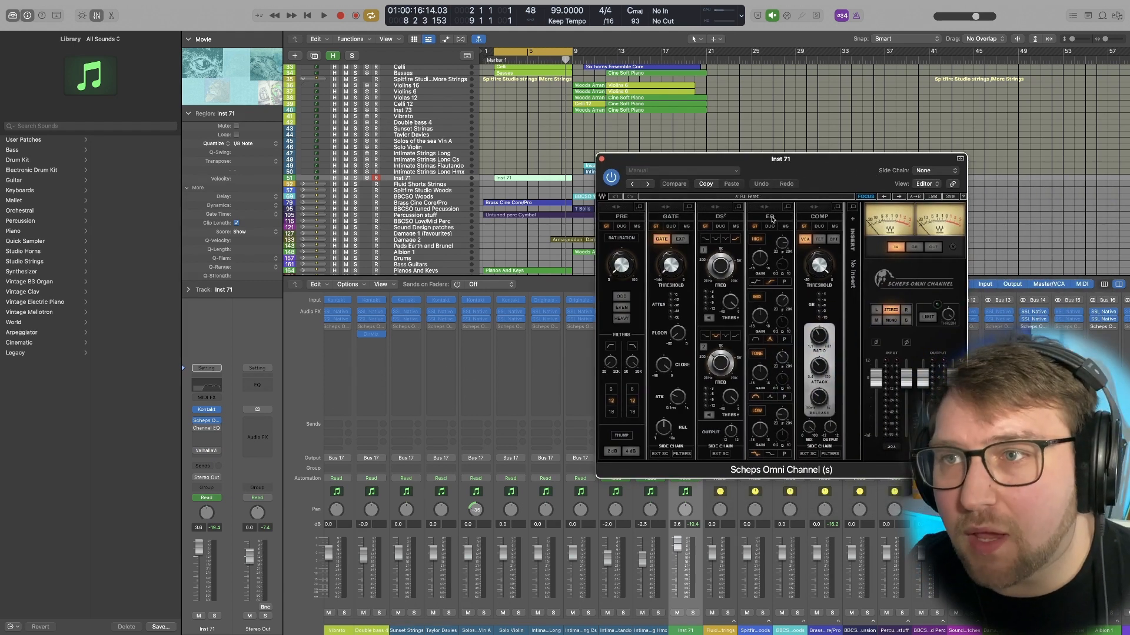
key("space")
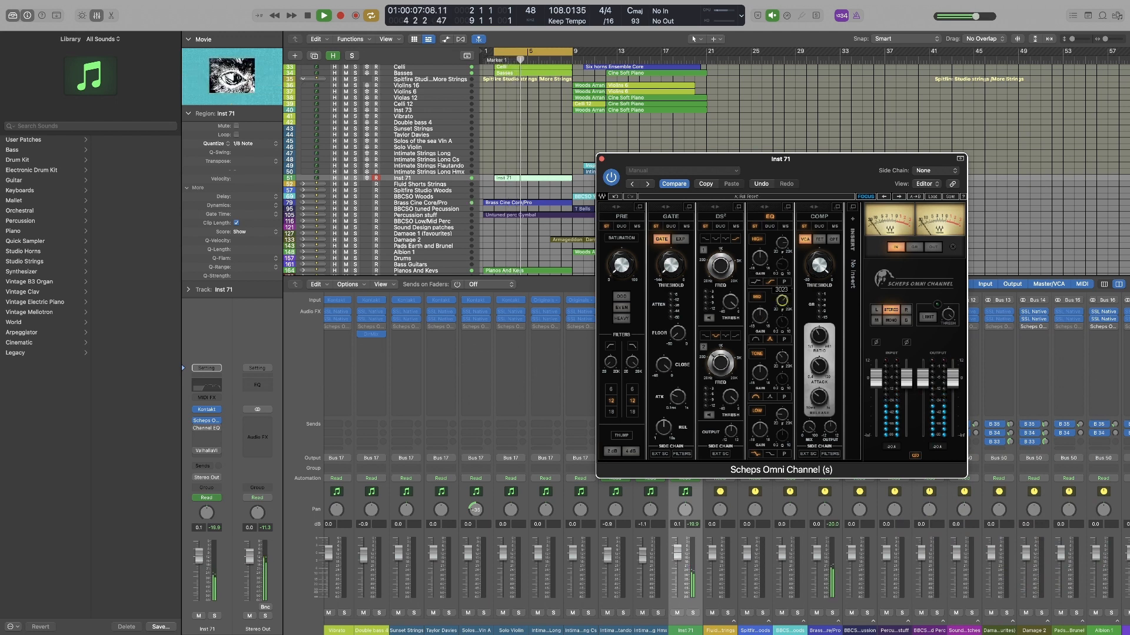
left_click_drag(784, 300, 759, 294)
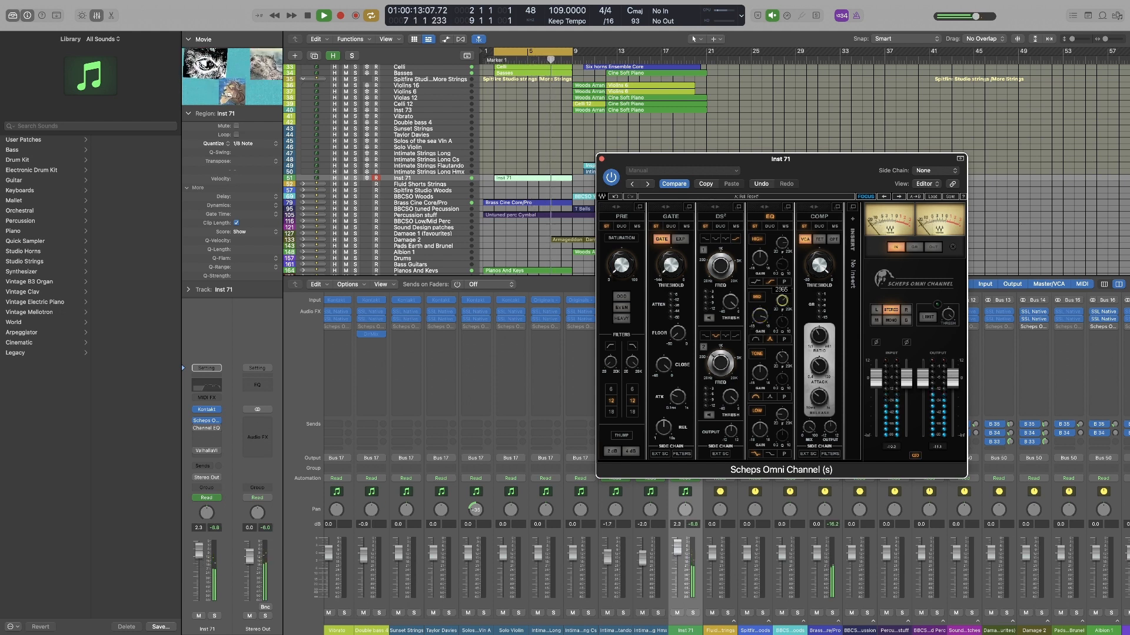
left_click_drag(782, 301, 760, 327)
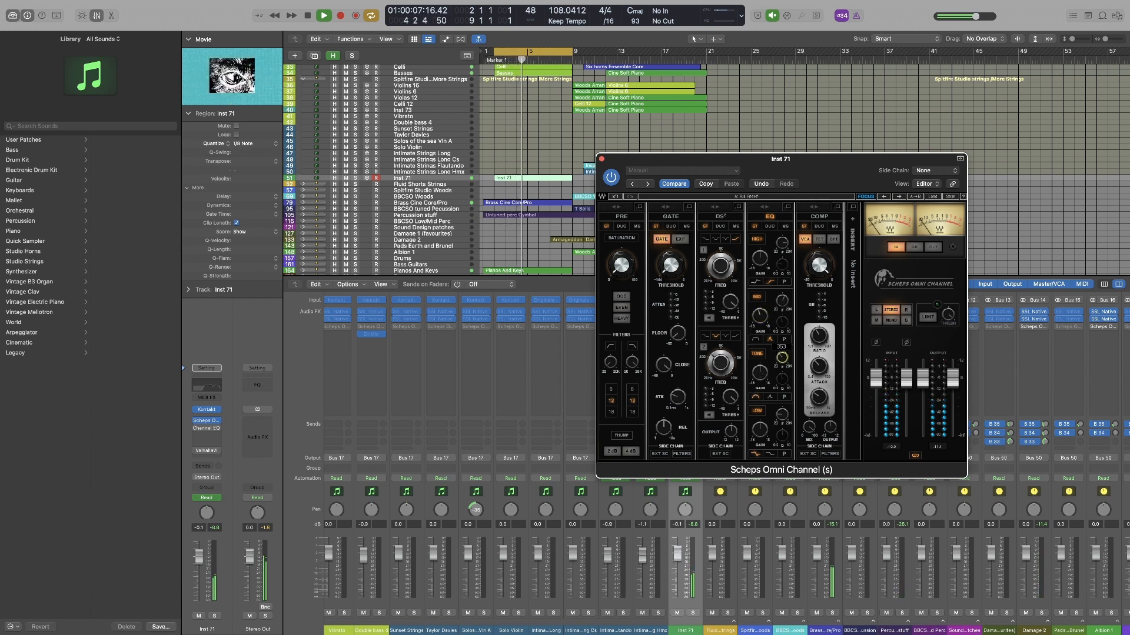
Adjust the Tone EQ band's frequency and gain and shape the High band in Scheps Omni Channel.
left_click_drag(782, 358, 782, 359)
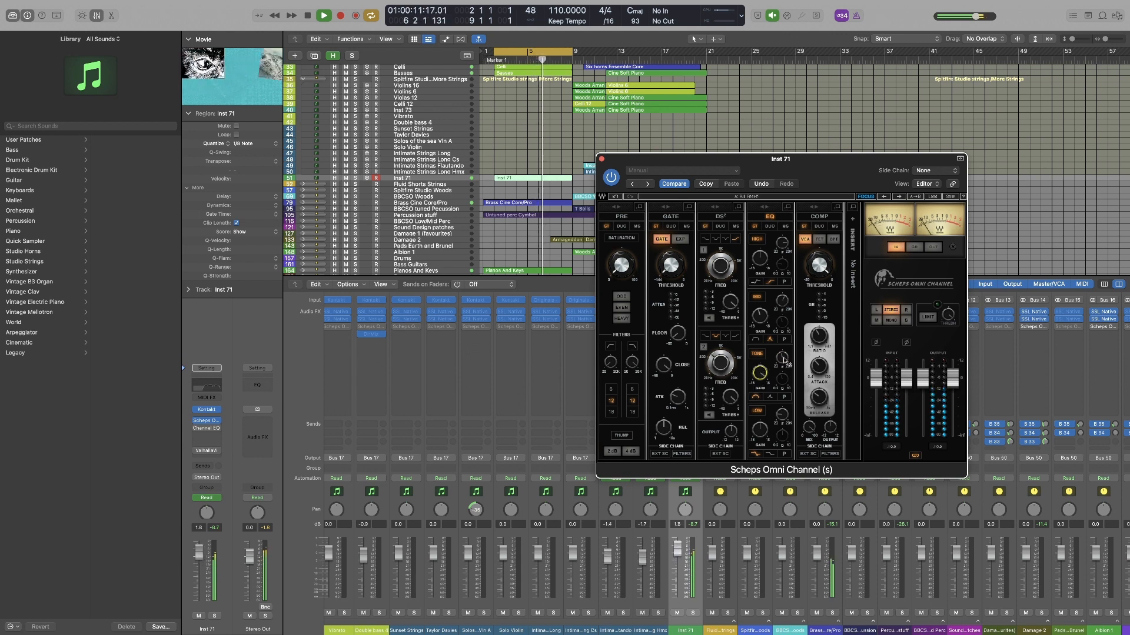
left_click_drag(782, 358, 756, 380)
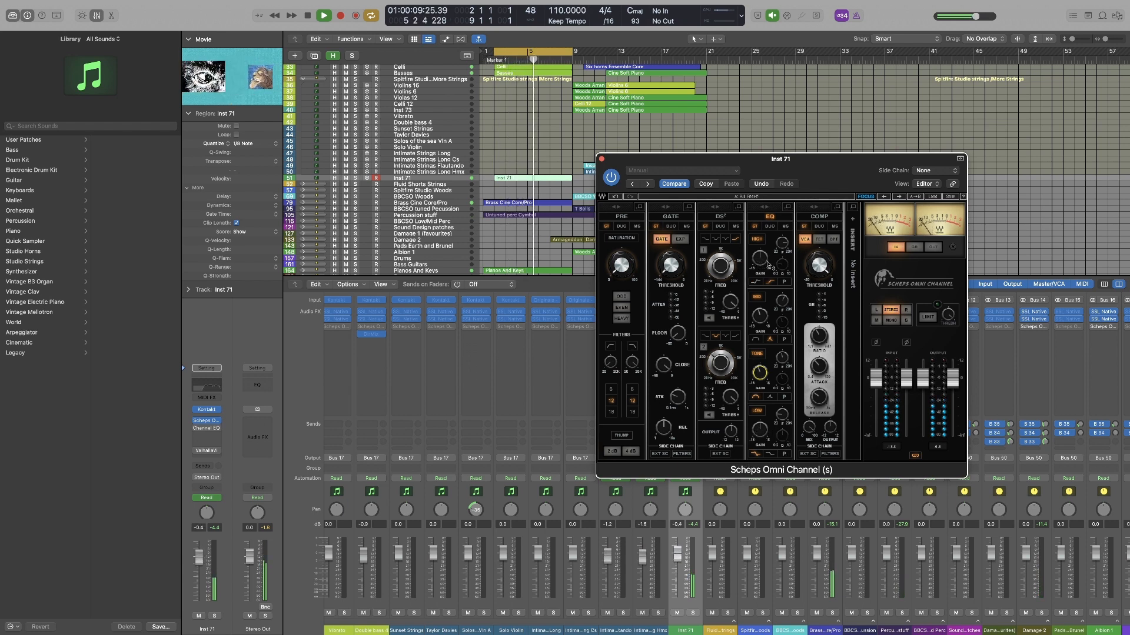
left_click_drag(782, 243, 760, 252)
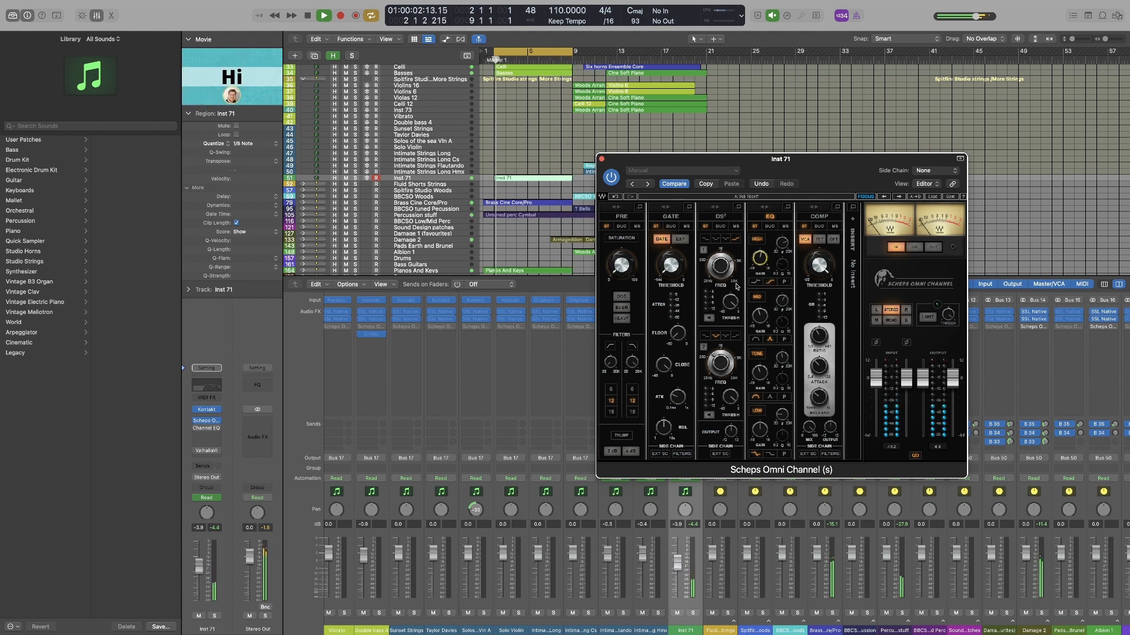
Set up the Pre section's high-pass filter with slope 18 and its low-pass filter with slope 6.
left_click(610, 362)
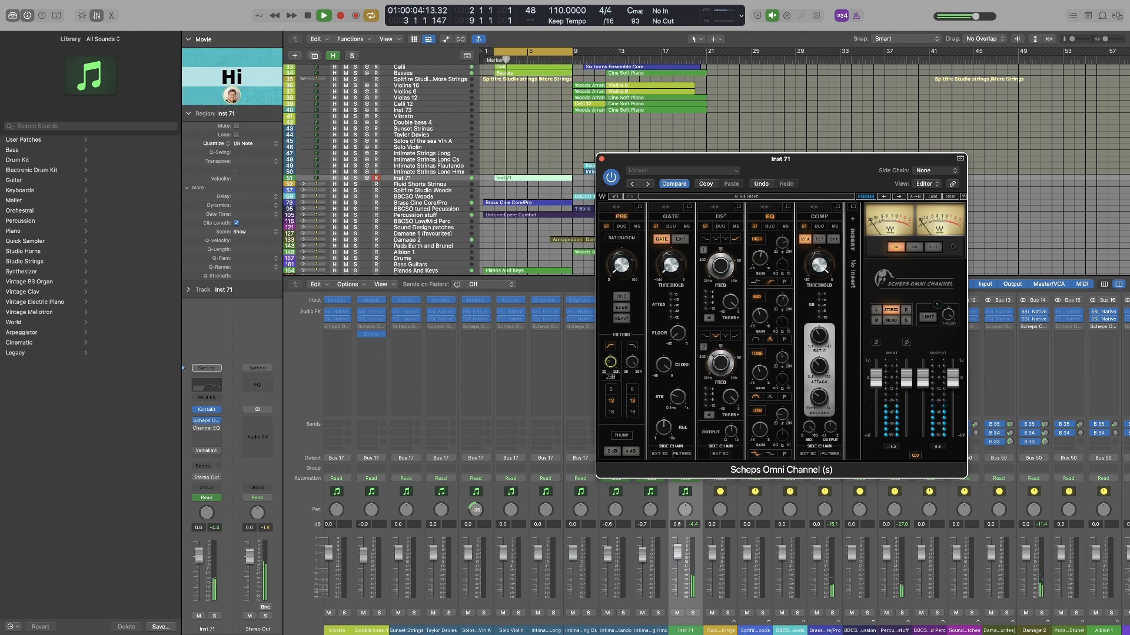
left_click_drag(610, 362, 610, 354)
left_click(611, 411)
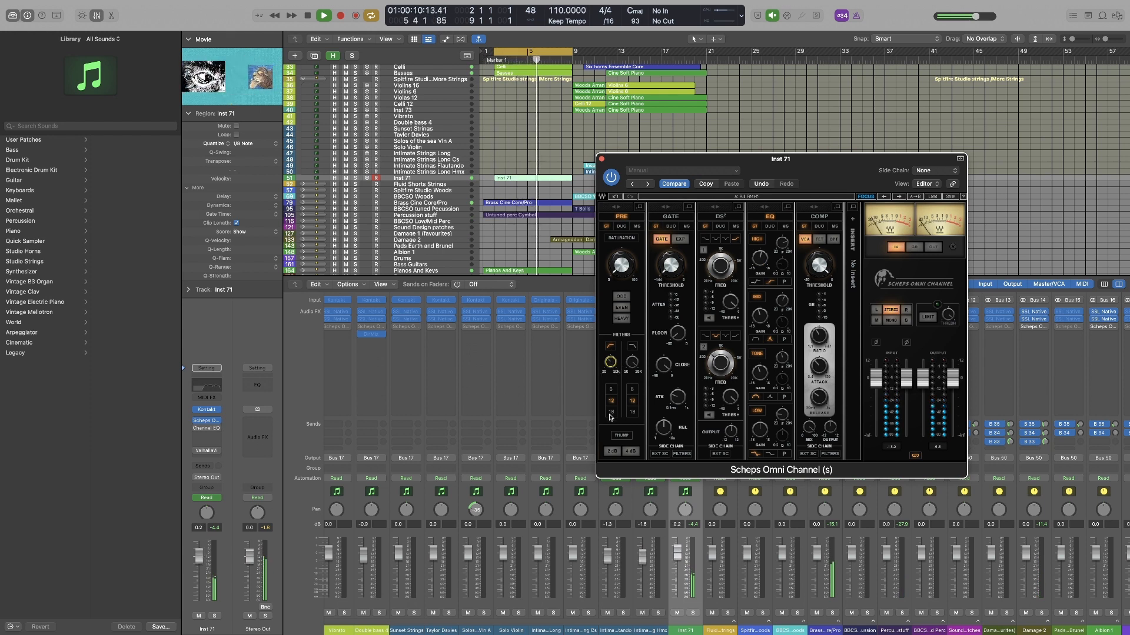
left_click_drag(633, 364, 633, 364)
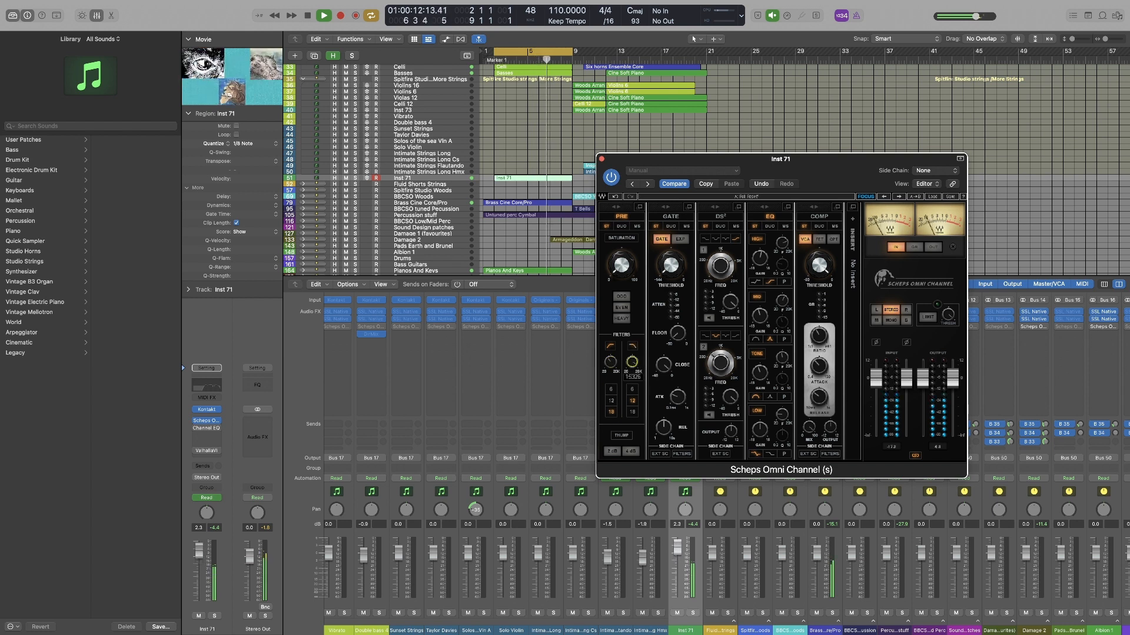
left_click(633, 390)
left_click_drag(633, 364, 632, 358)
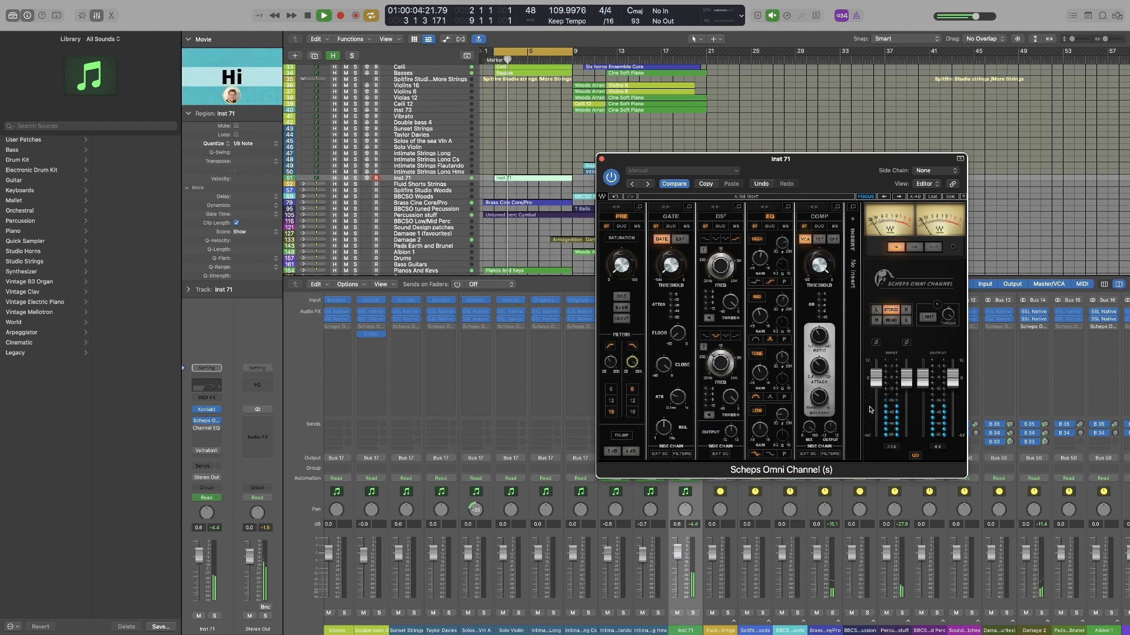
Raise the Scheps Omni Channel output level slightly, then close the plug-in window and stop playback.
left_click(923, 377)
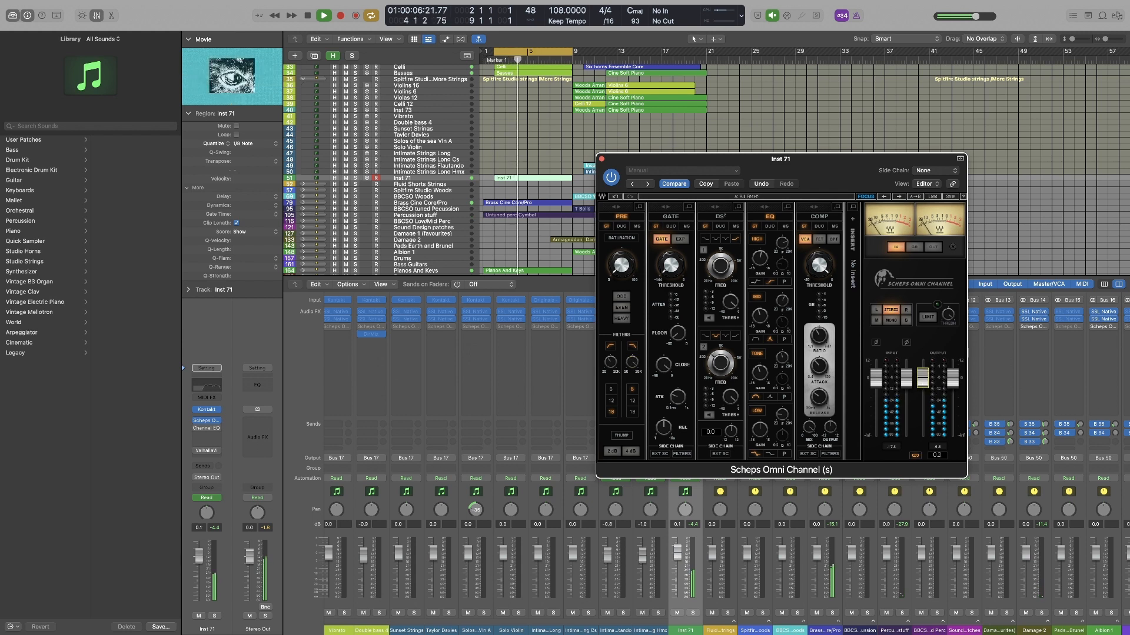
left_click_drag(923, 377, 923, 376)
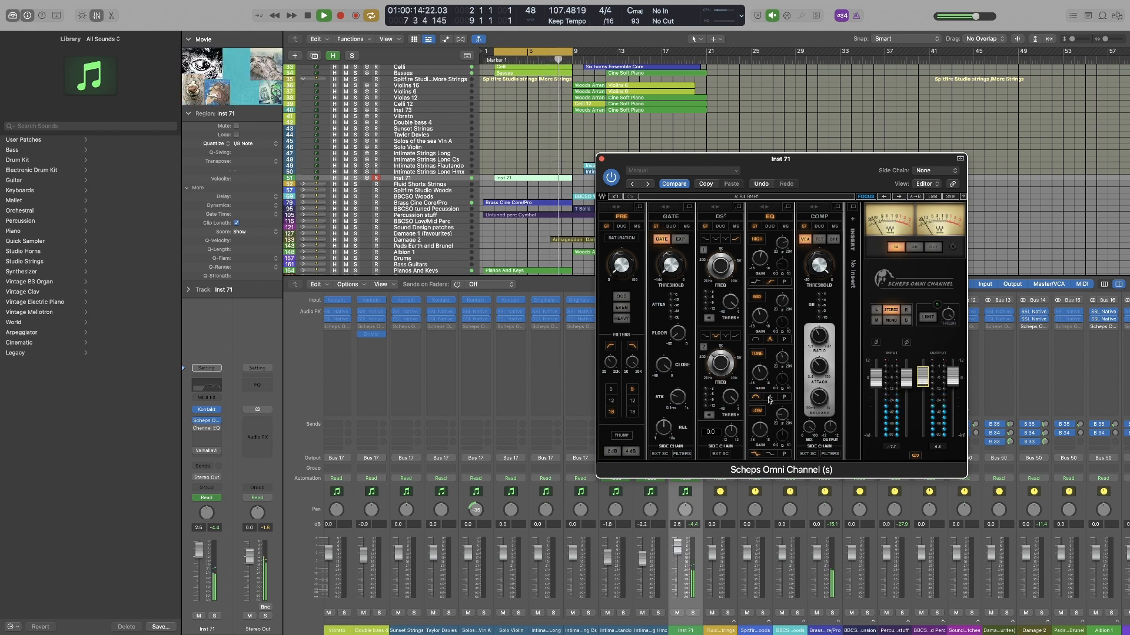
left_click_drag(596, 163, 654, 163)
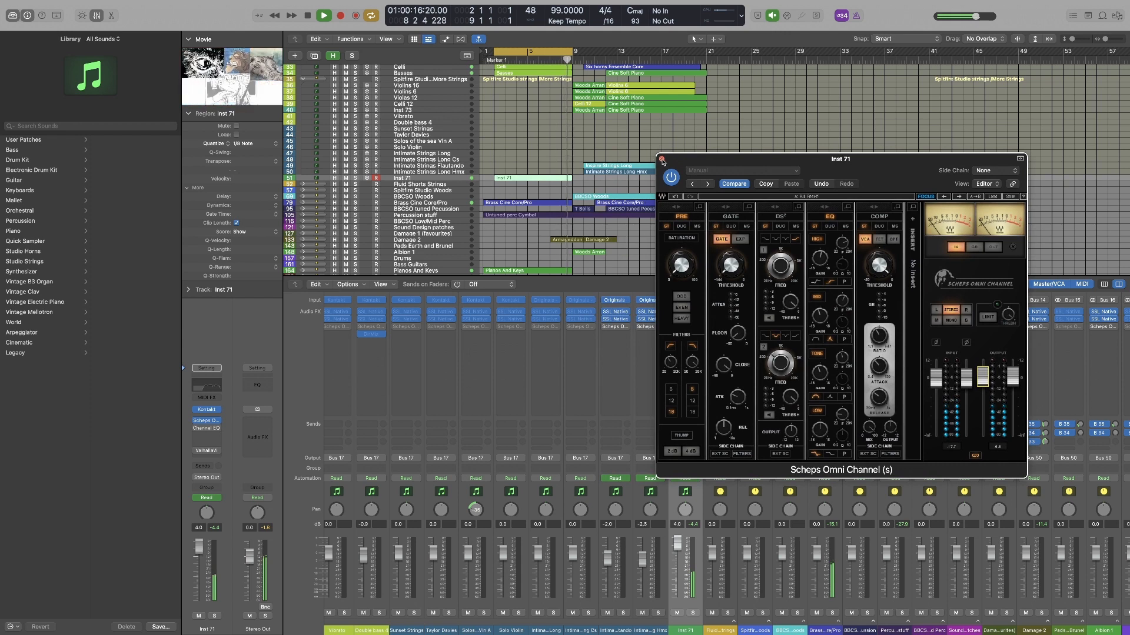
left_click(661, 159)
key("space")
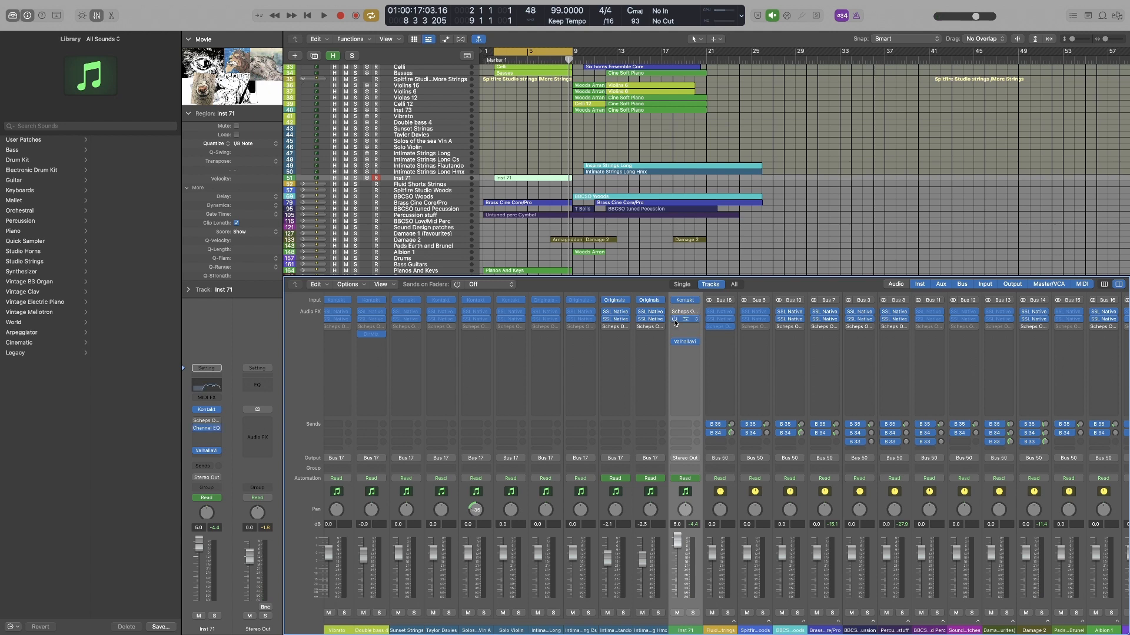
Fine-tune the gains of the Tone and Low EQ bands in Scheps Omni Channel while listening, then close its window.
key("space")
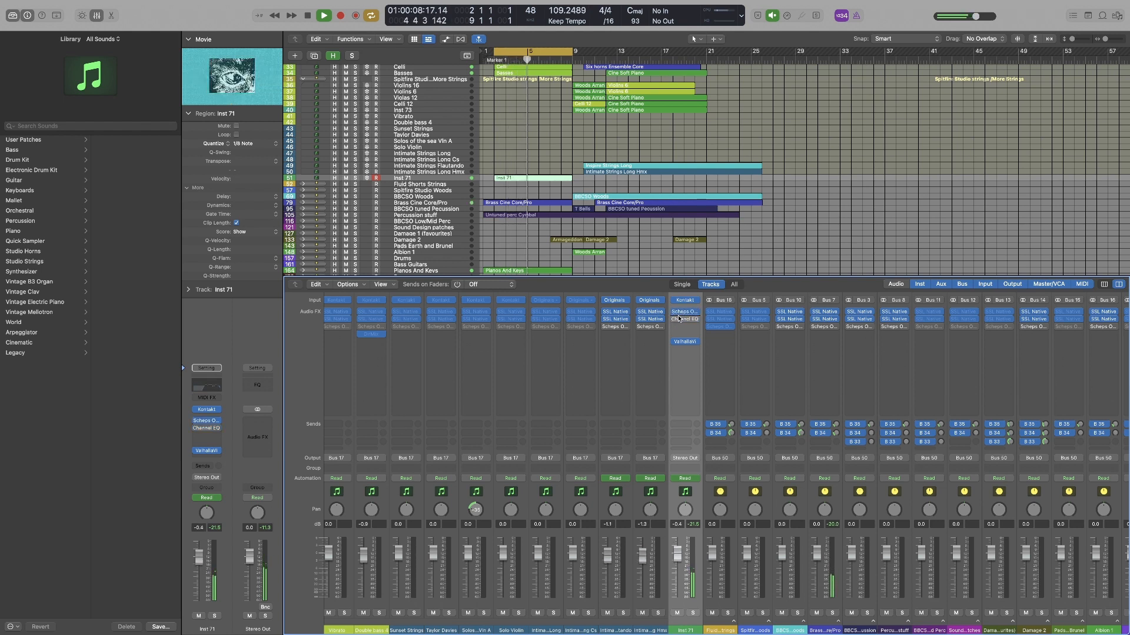
left_click(678, 314)
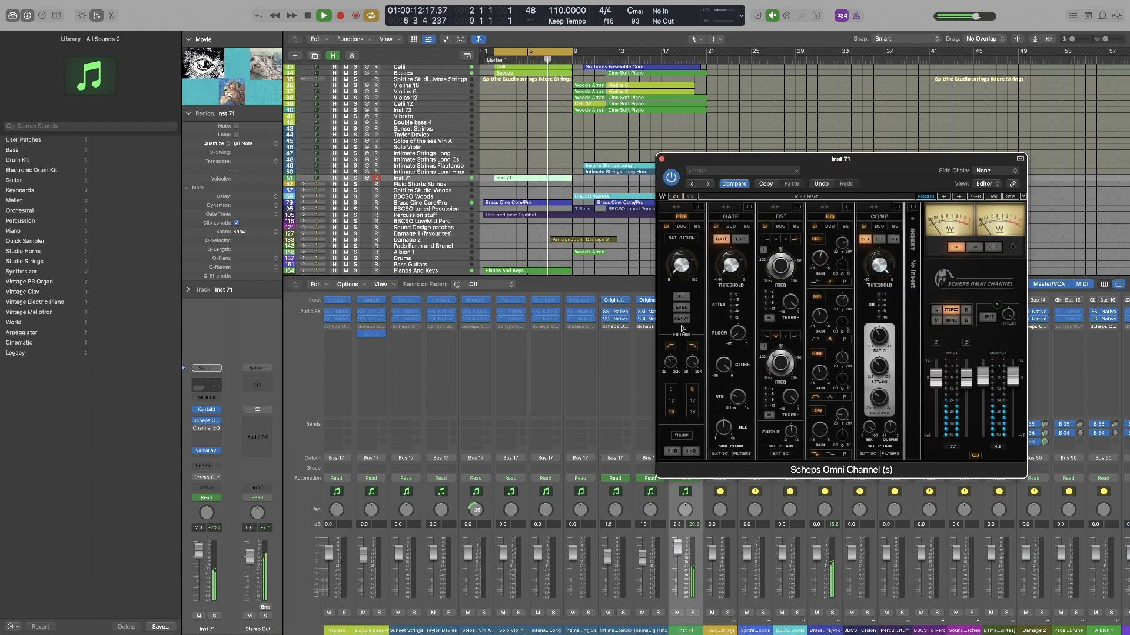
left_click_drag(820, 373, 820, 379)
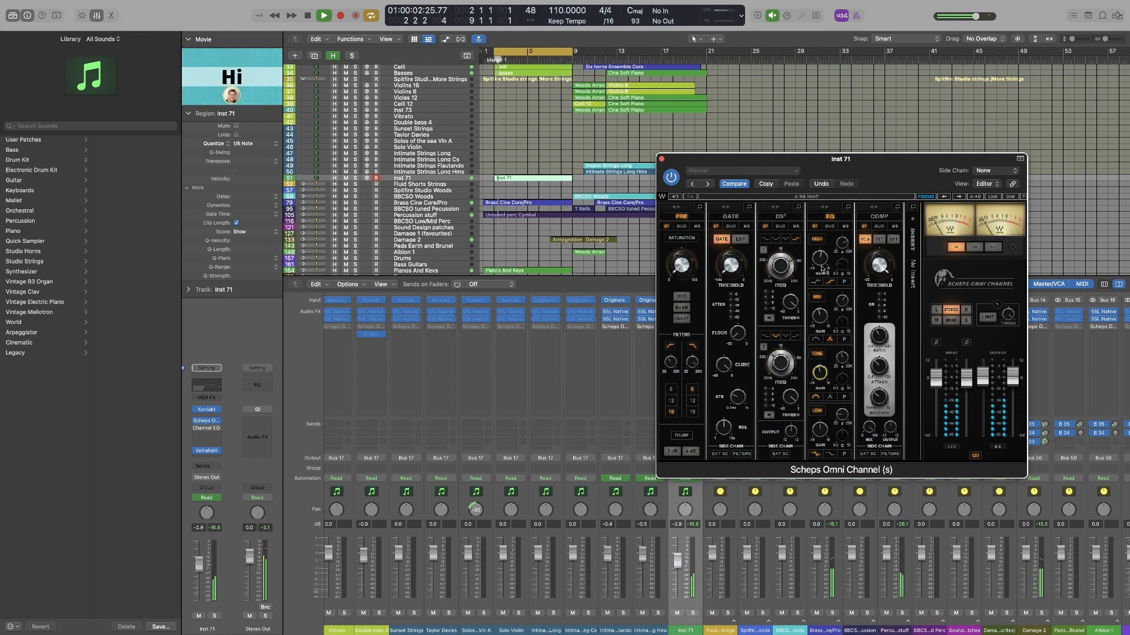
left_click_drag(820, 429, 819, 424)
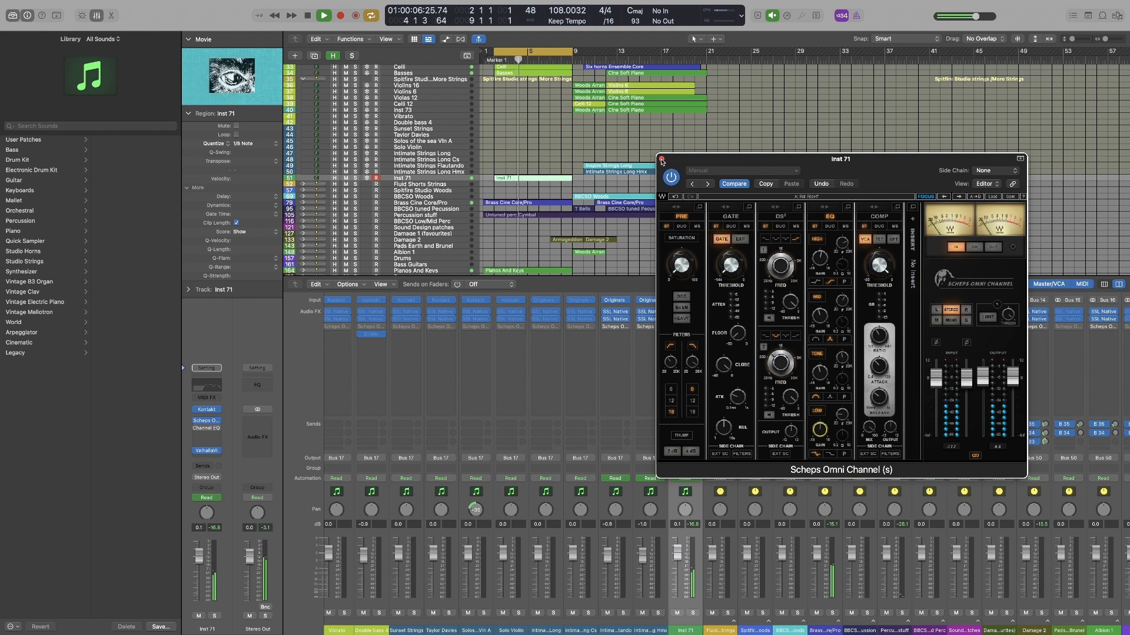
key("space")
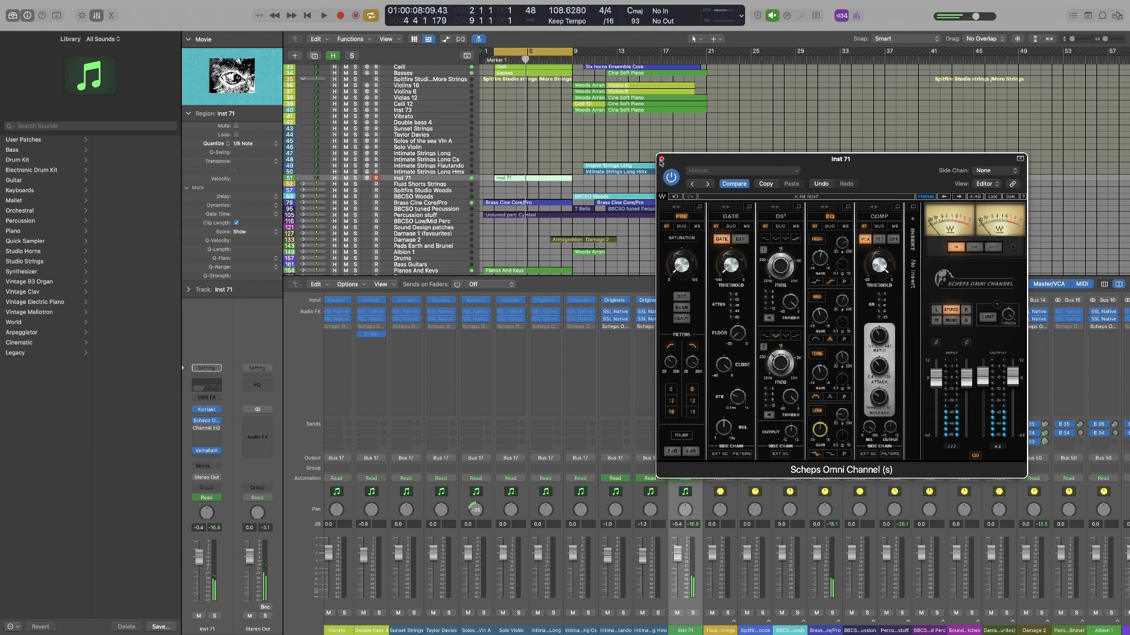
left_click(662, 159)
Compare the Scheps Omni Channel and Channel EQ versions of Inst 71 in the mix by alternately bypassing each insert.
key("space")
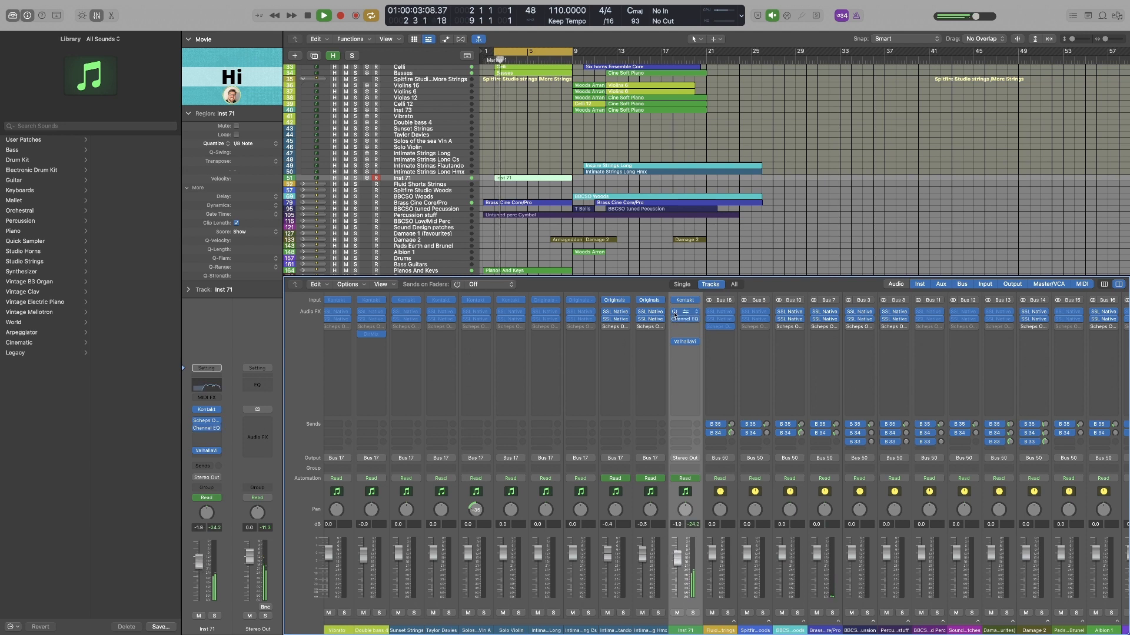
left_click(674, 319)
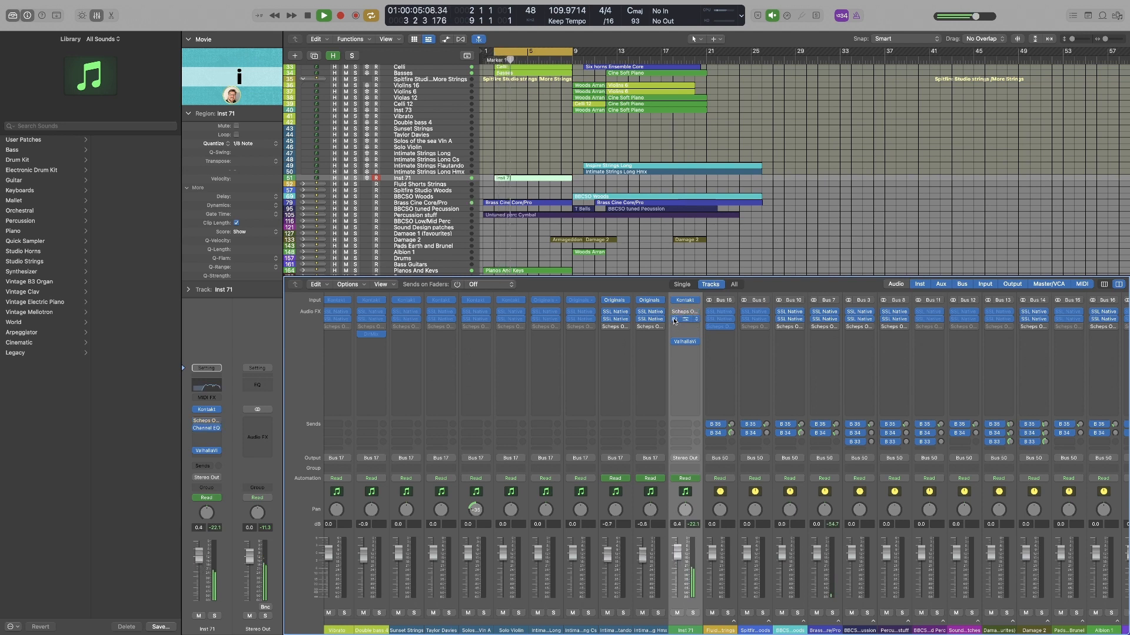
left_click(675, 312)
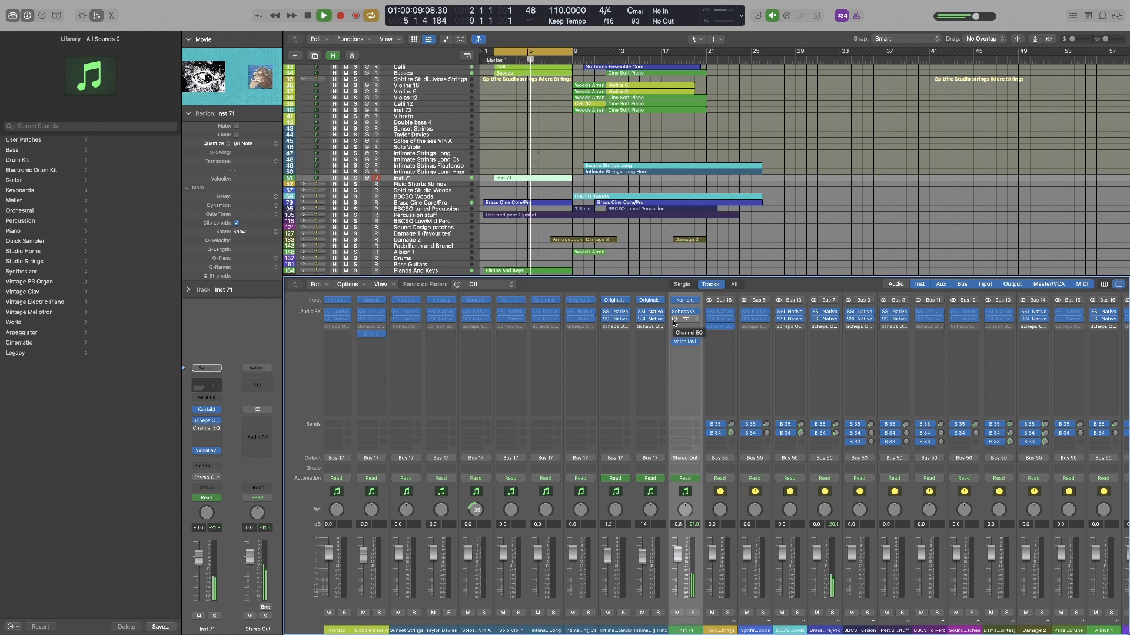
left_click(675, 319)
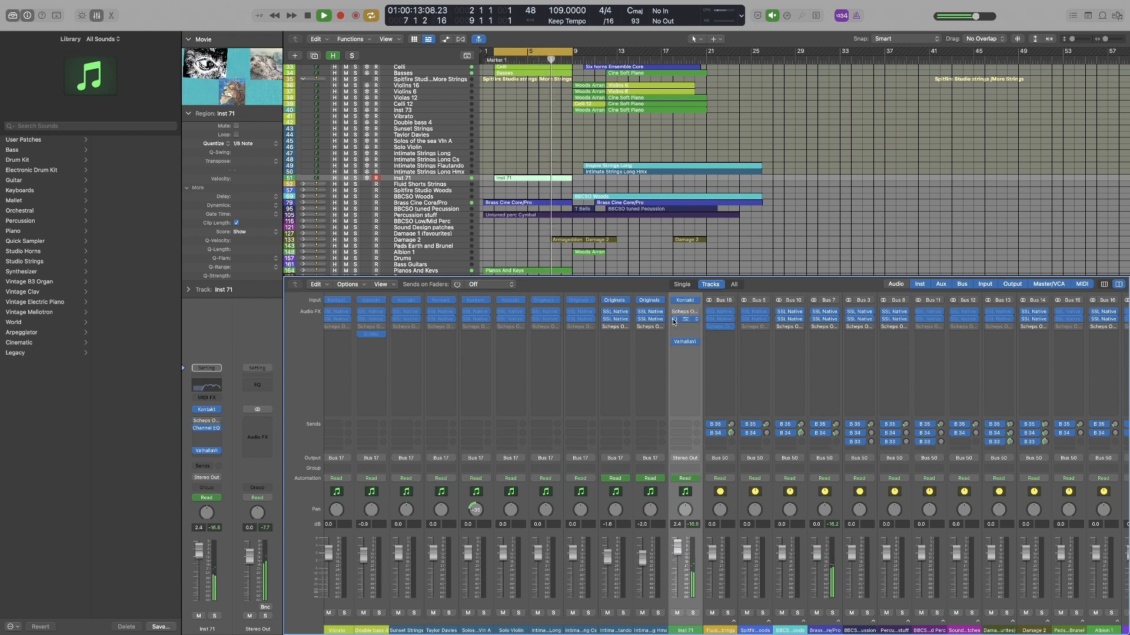
left_click(674, 319)
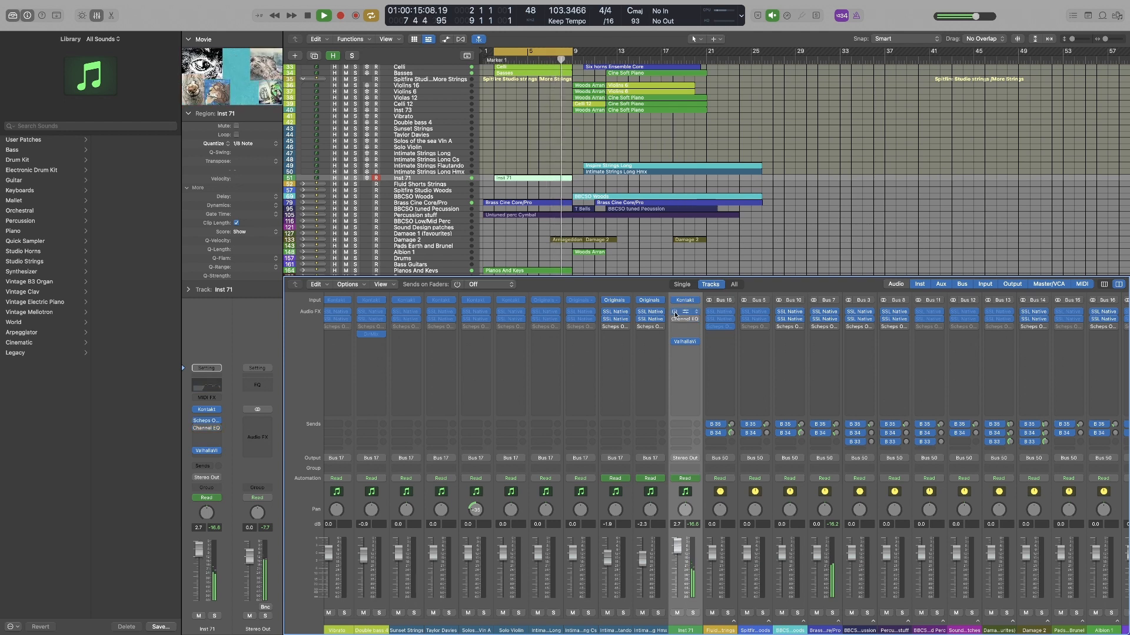
key("space")
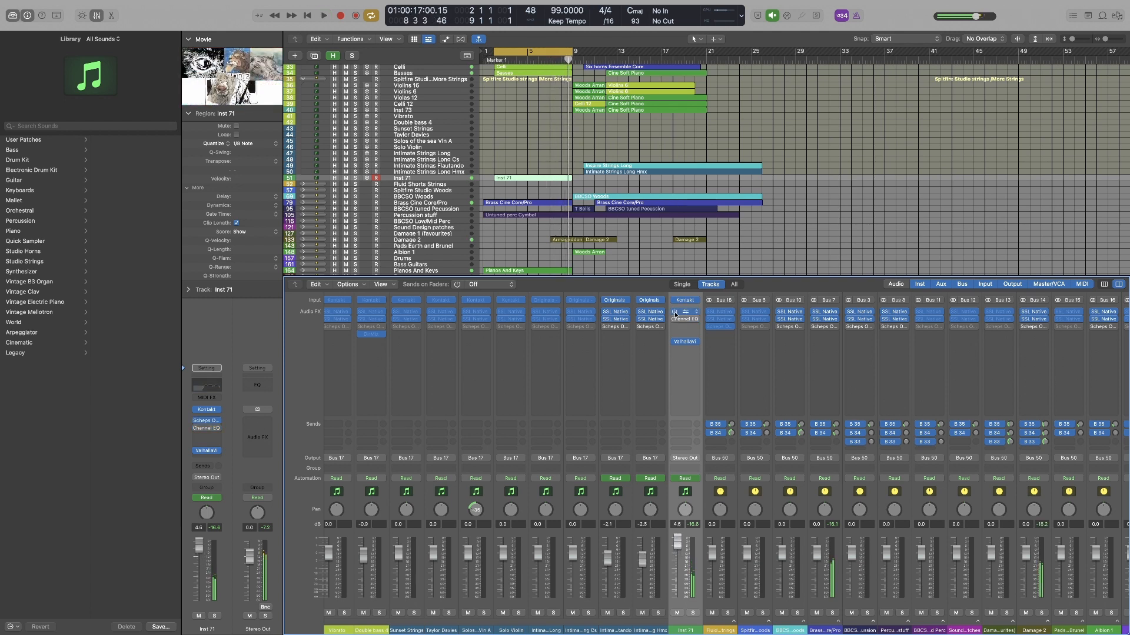